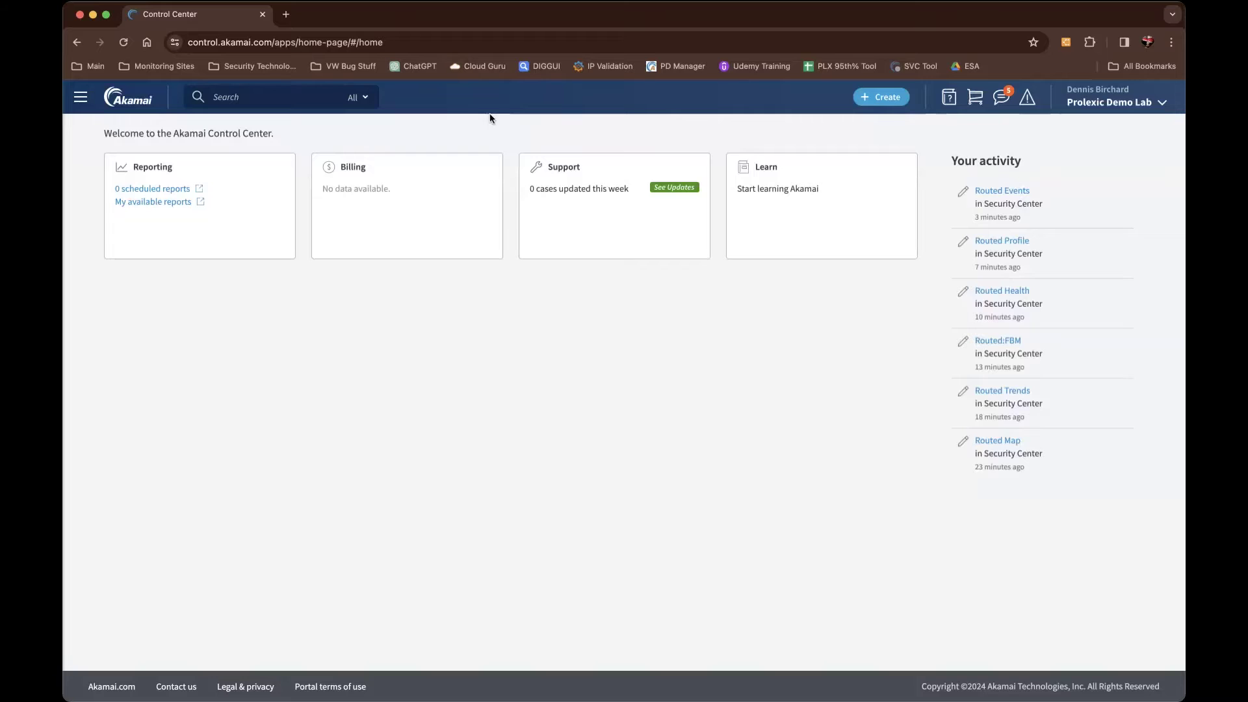
Step: Navigate from the main menu through Security Configurations to the Prolexic Routed/Connect page
click(81, 99)
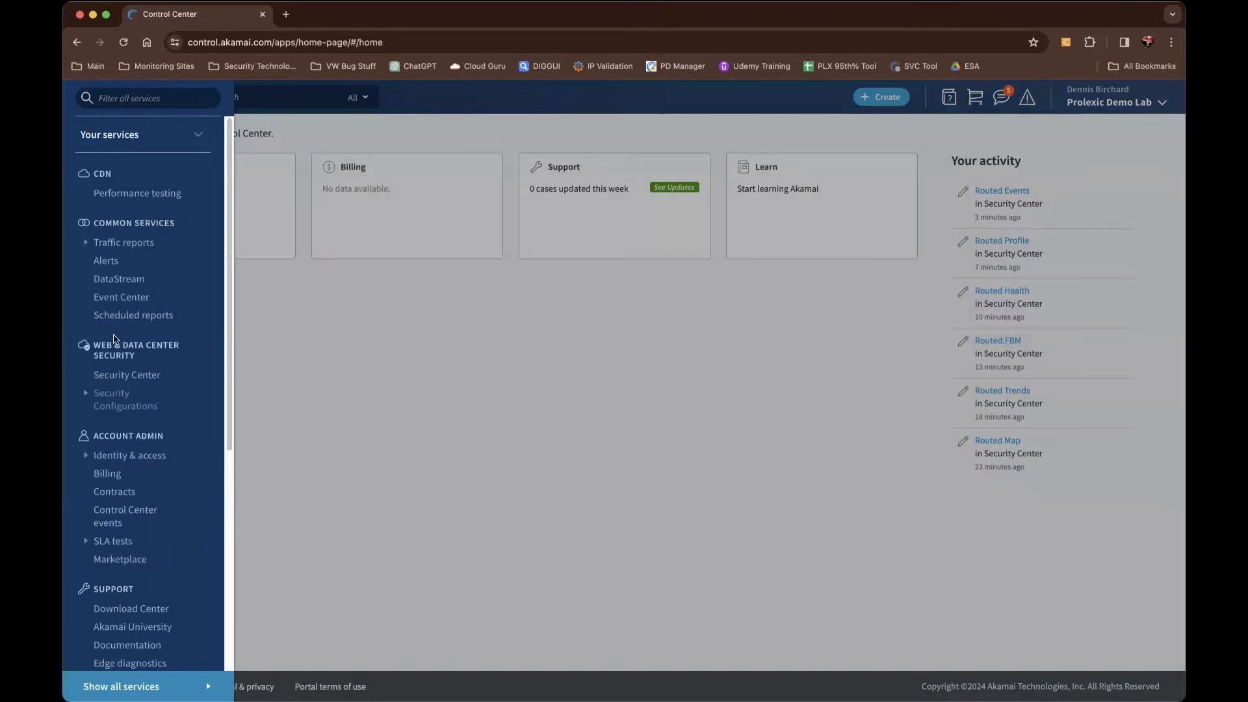
click(86, 395)
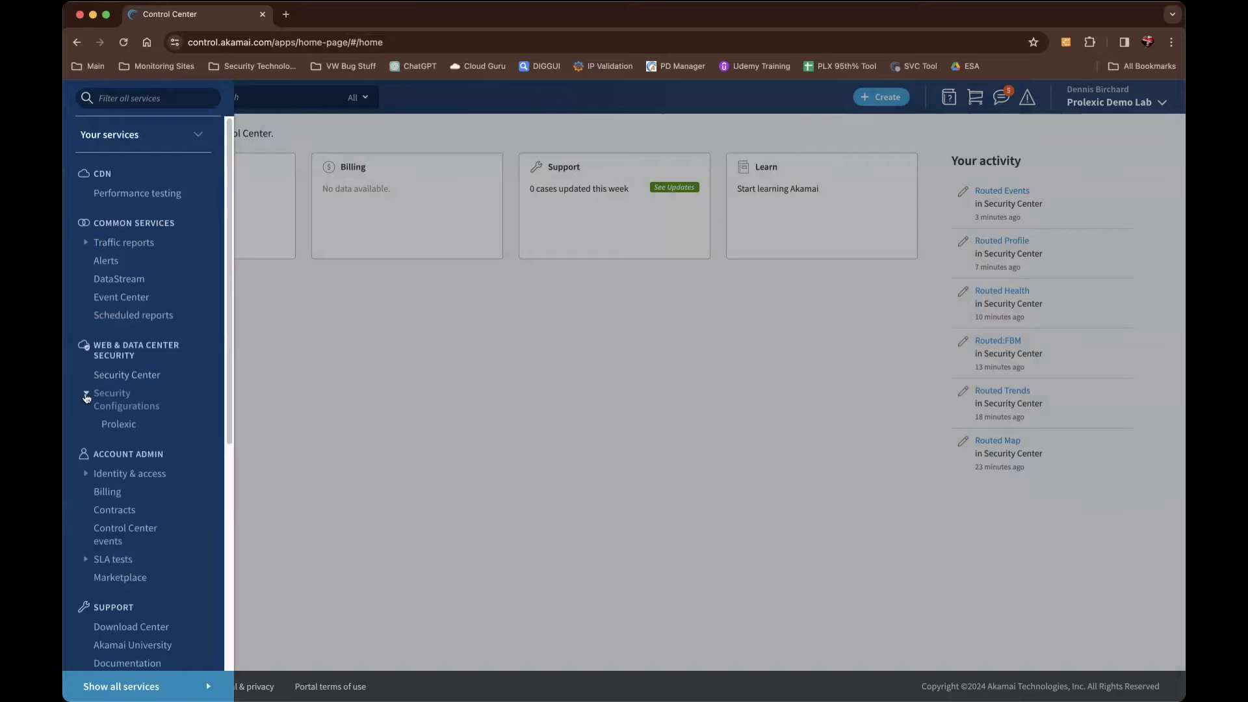
mouse_move(137, 434)
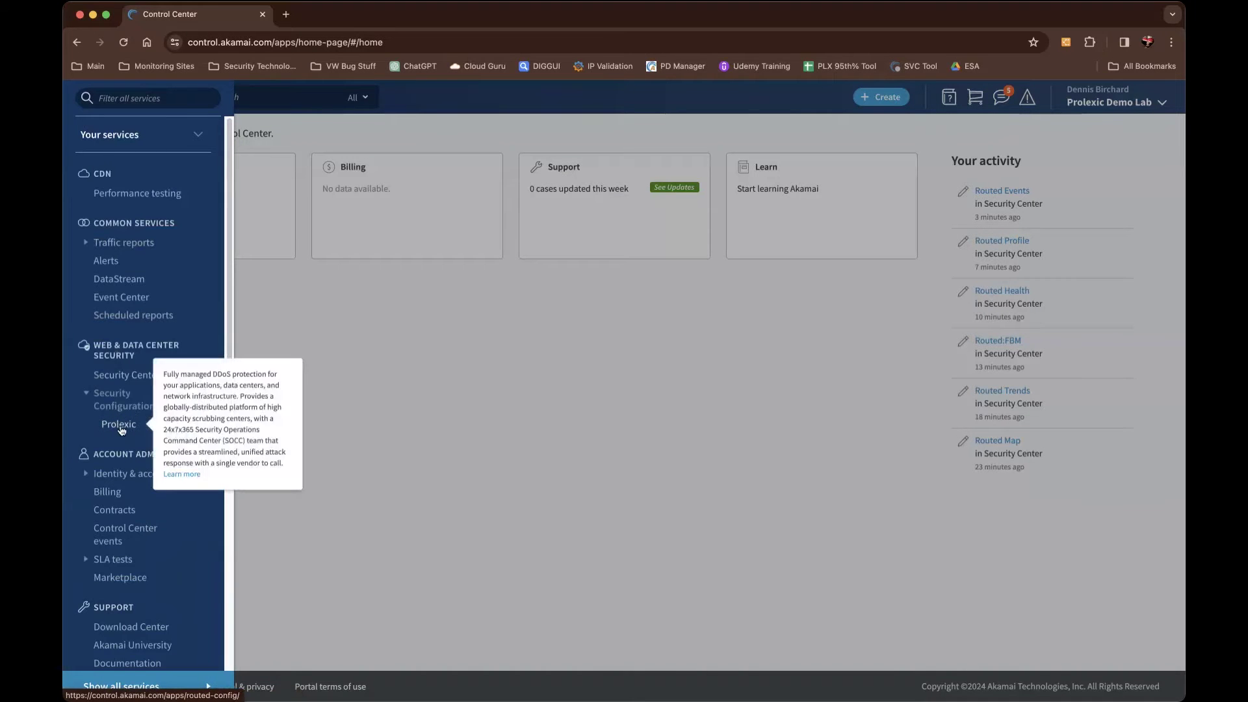
click(121, 431)
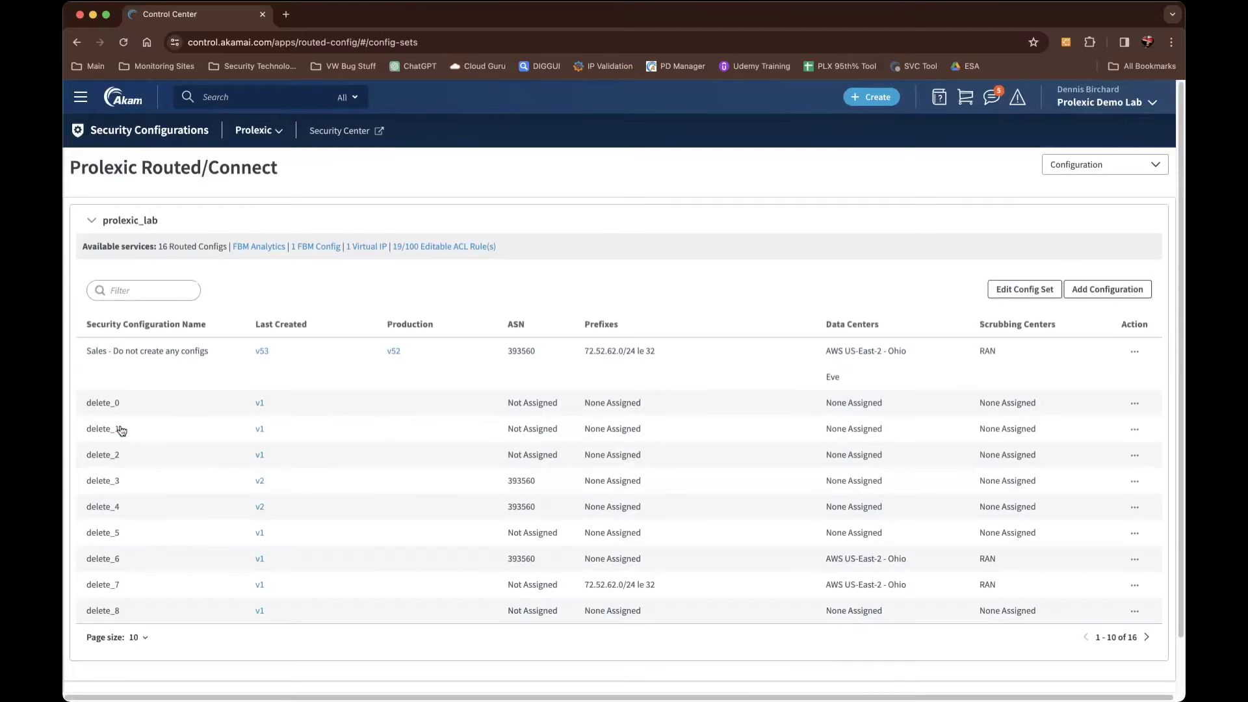
Step: Collapse and re-expand prolexic_lab, then show 25 rows per page so all 16 configs fit
click(92, 221)
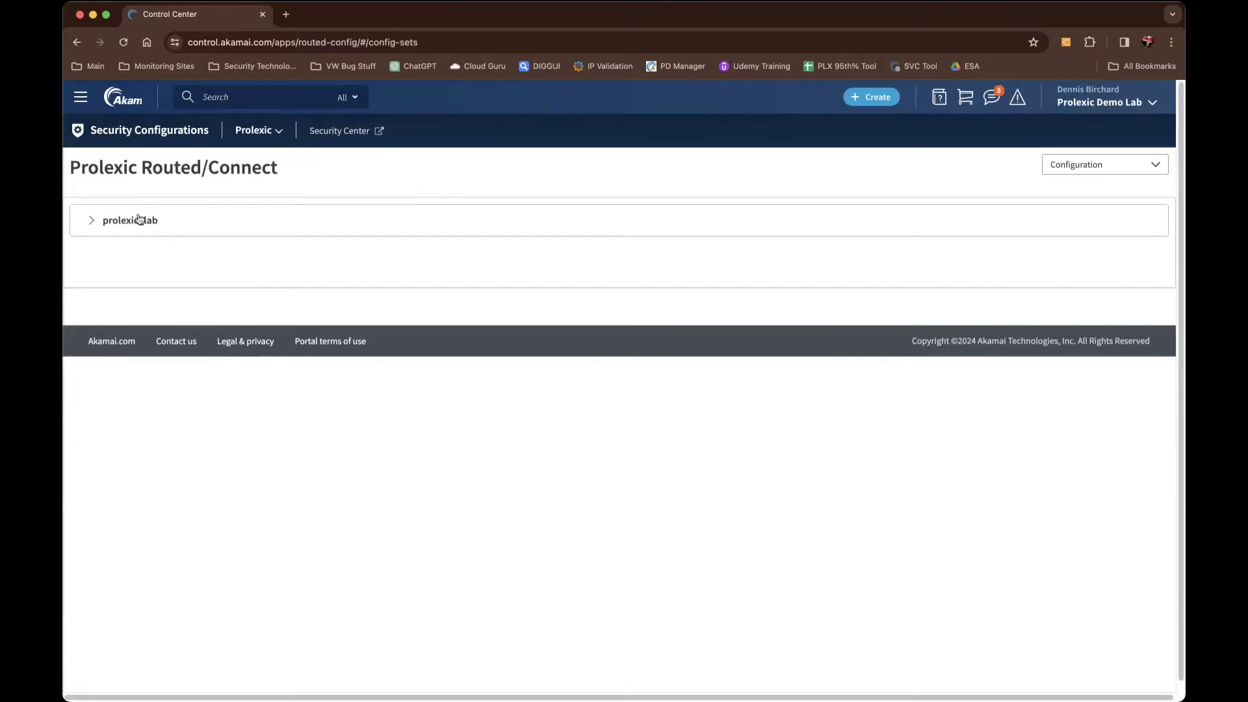
click(93, 221)
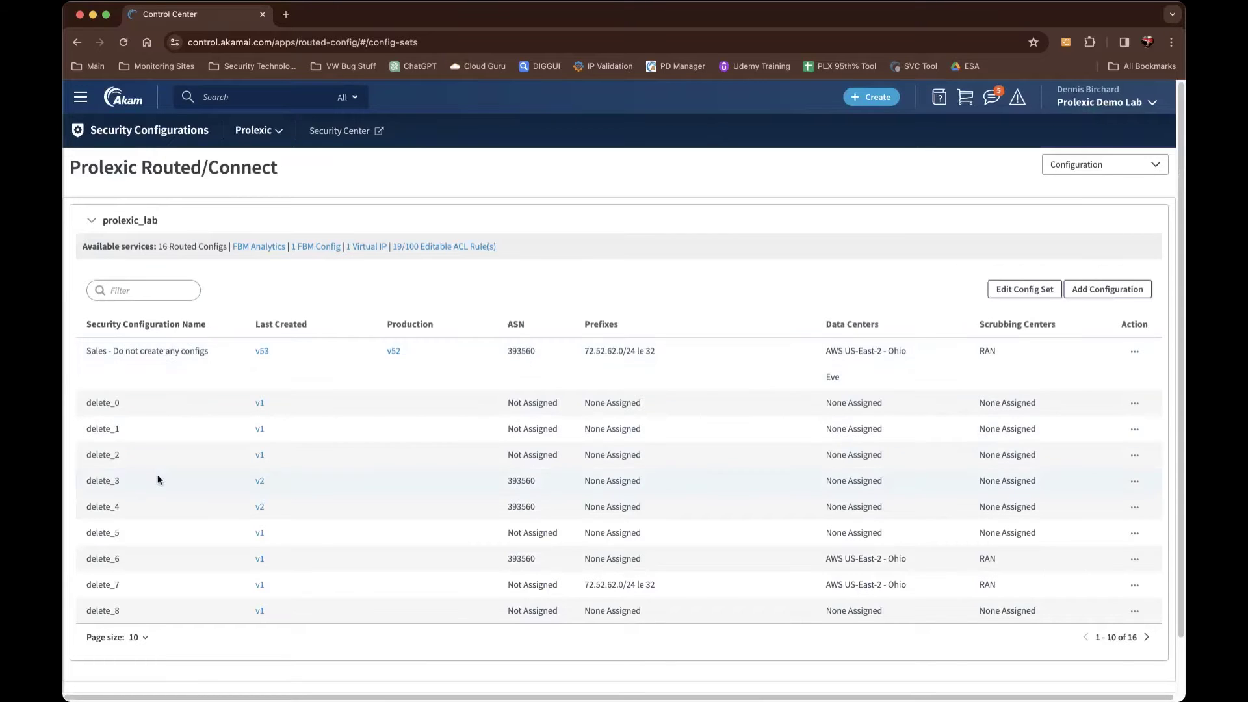
scroll(158, 515, down, 2)
click(142, 580)
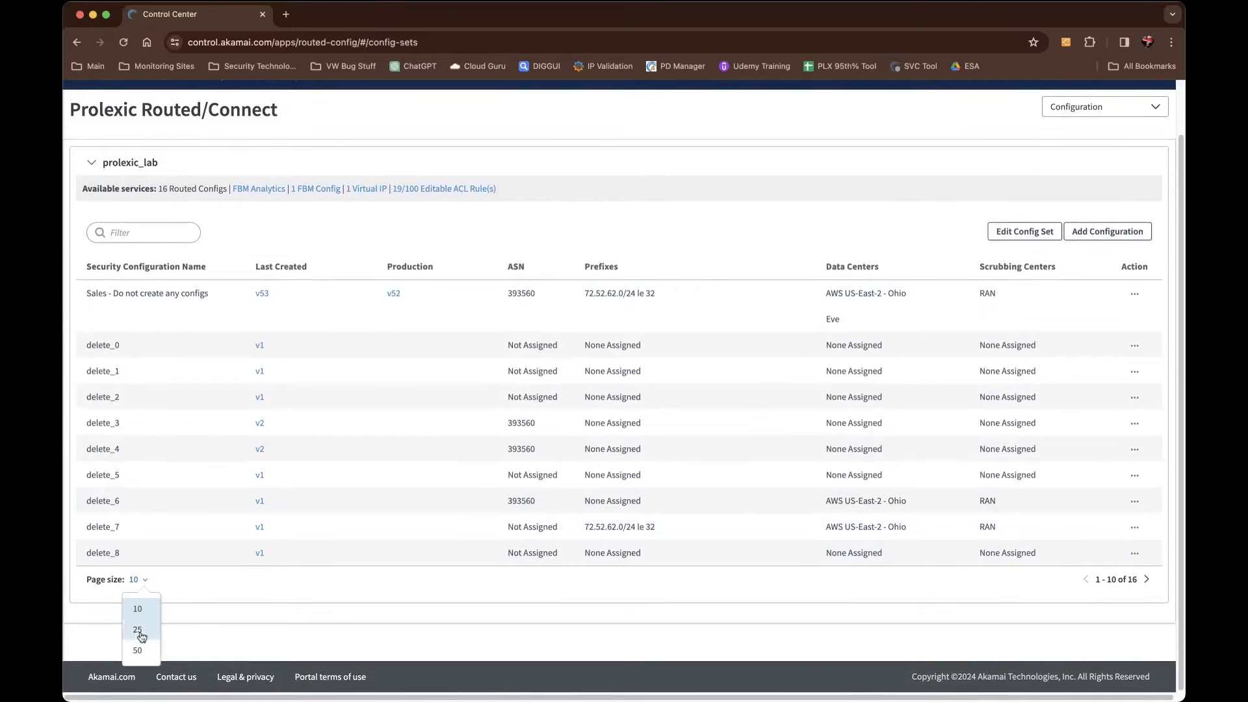
click(138, 629)
scroll(173, 527, down, 3)
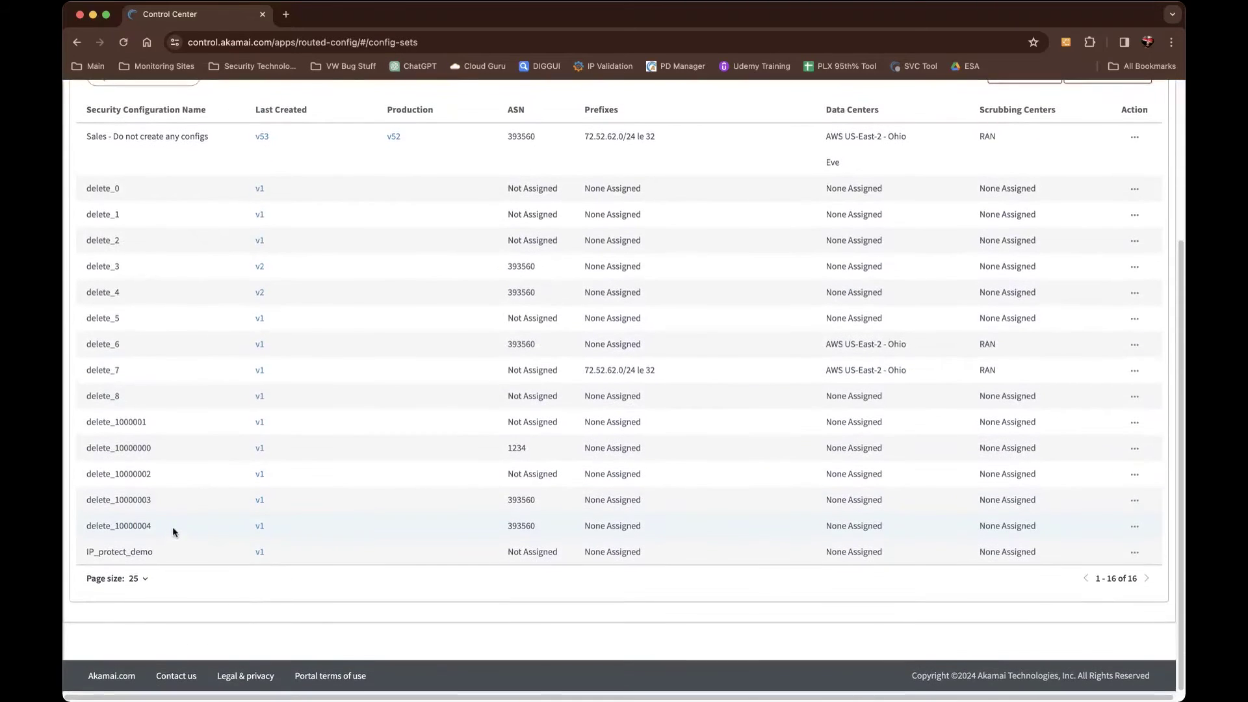
scroll(173, 529, up, 2)
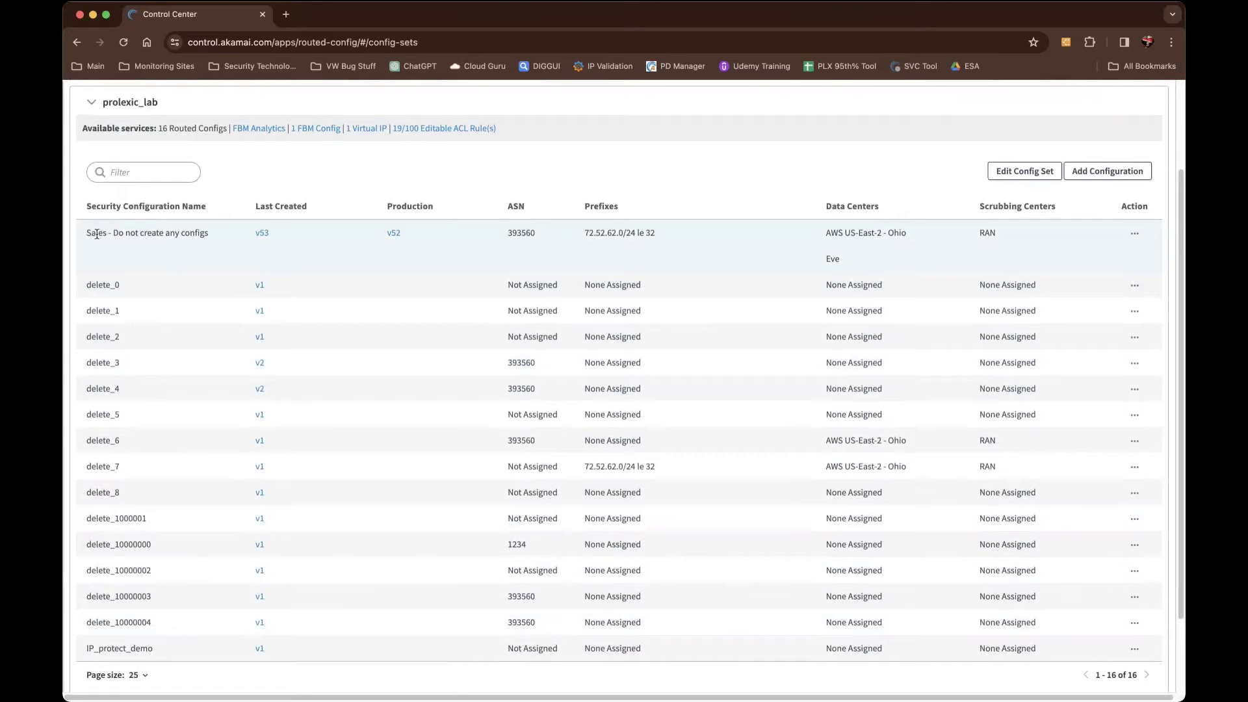
drag(87, 233, 209, 236)
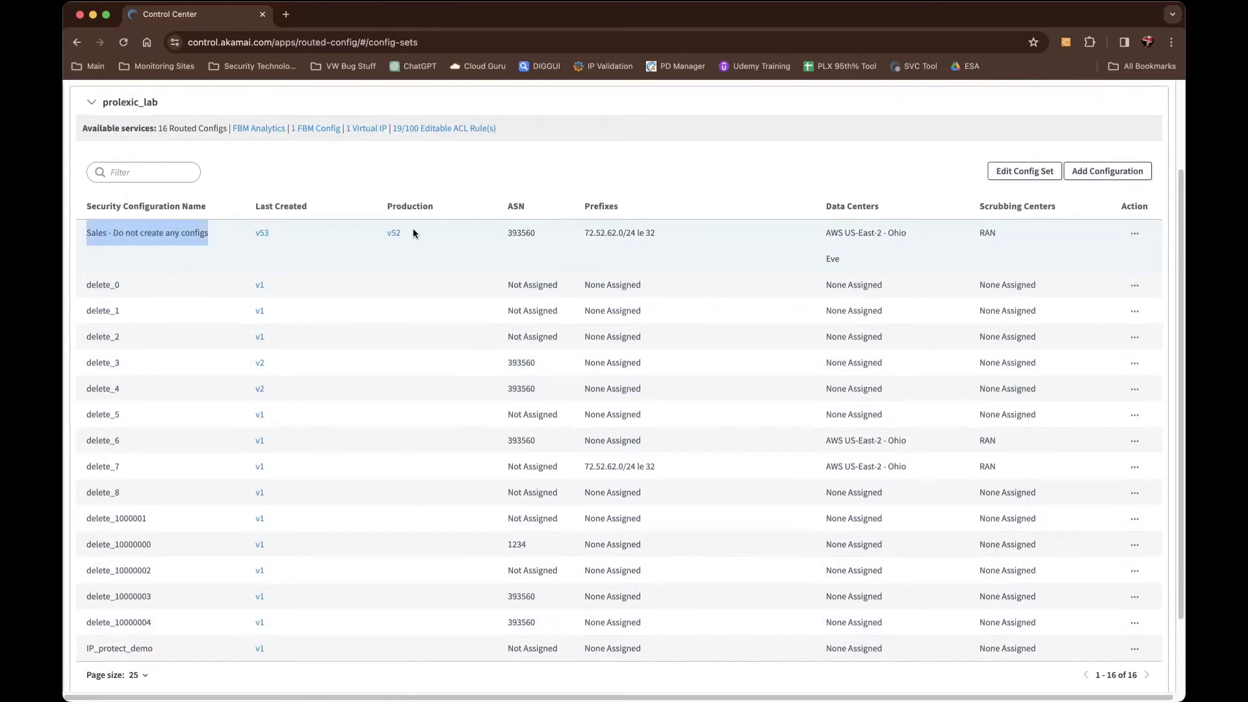
drag(506, 233, 660, 235)
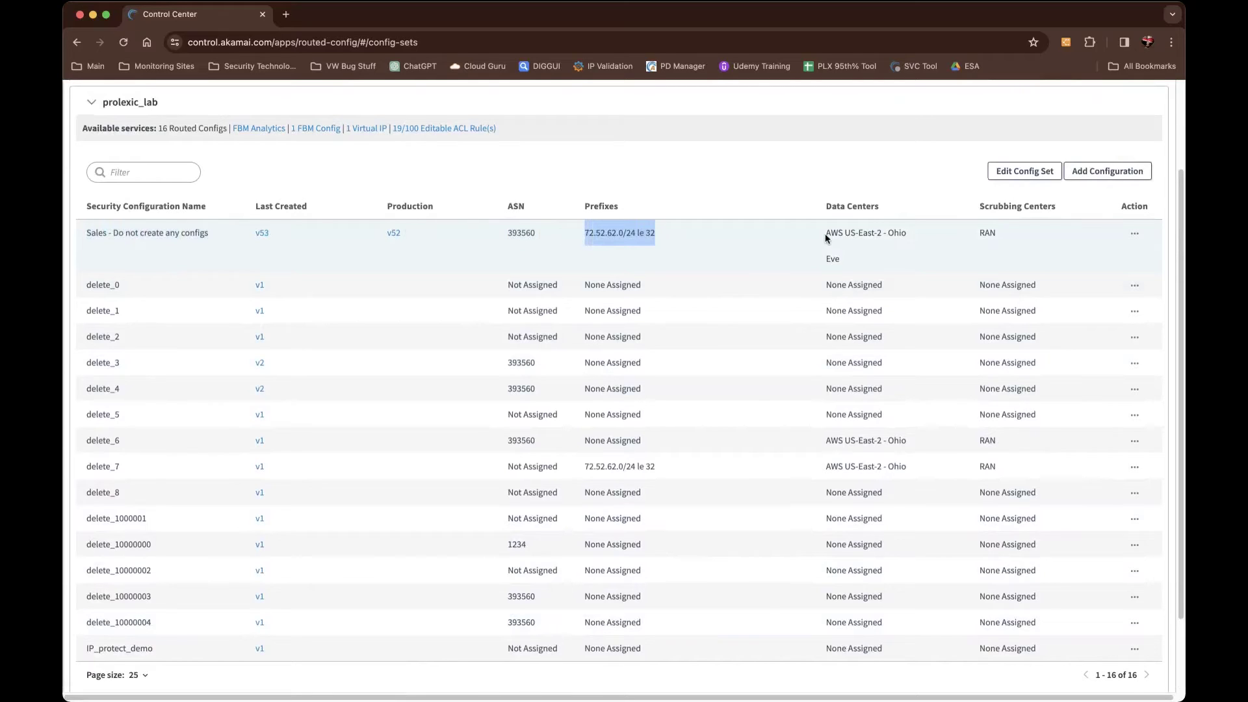
drag(825, 233, 908, 232)
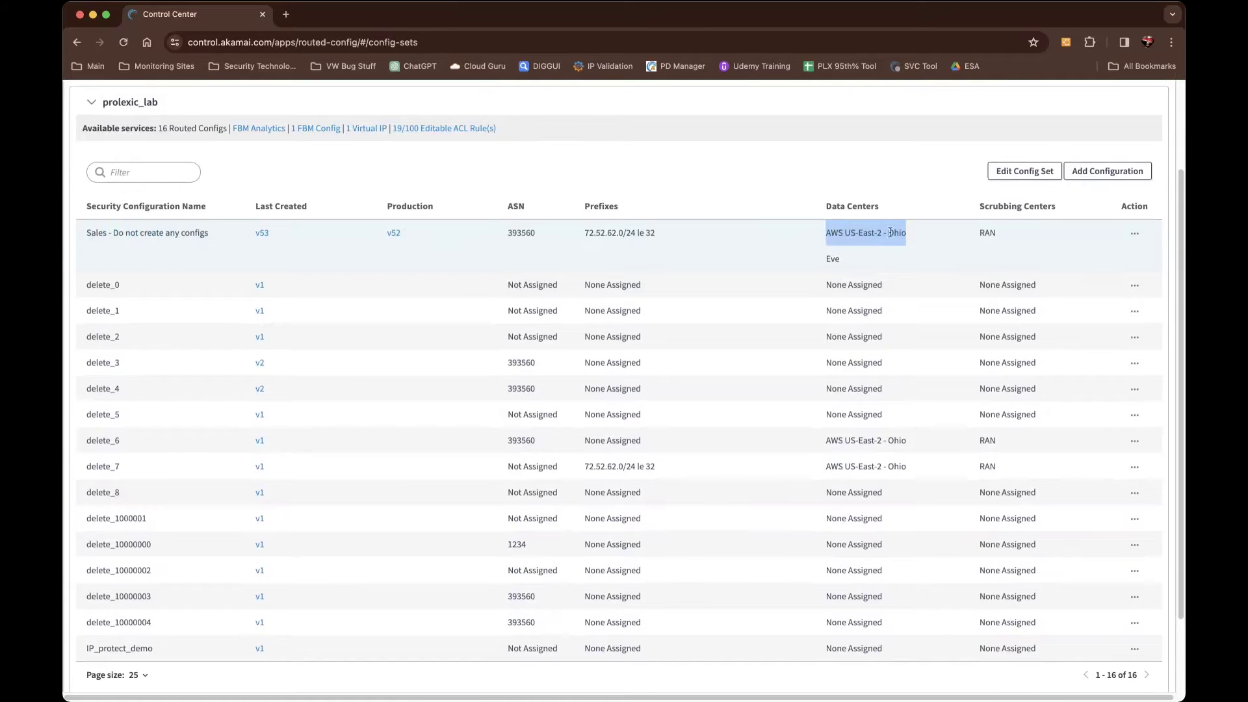
drag(979, 232, 998, 235)
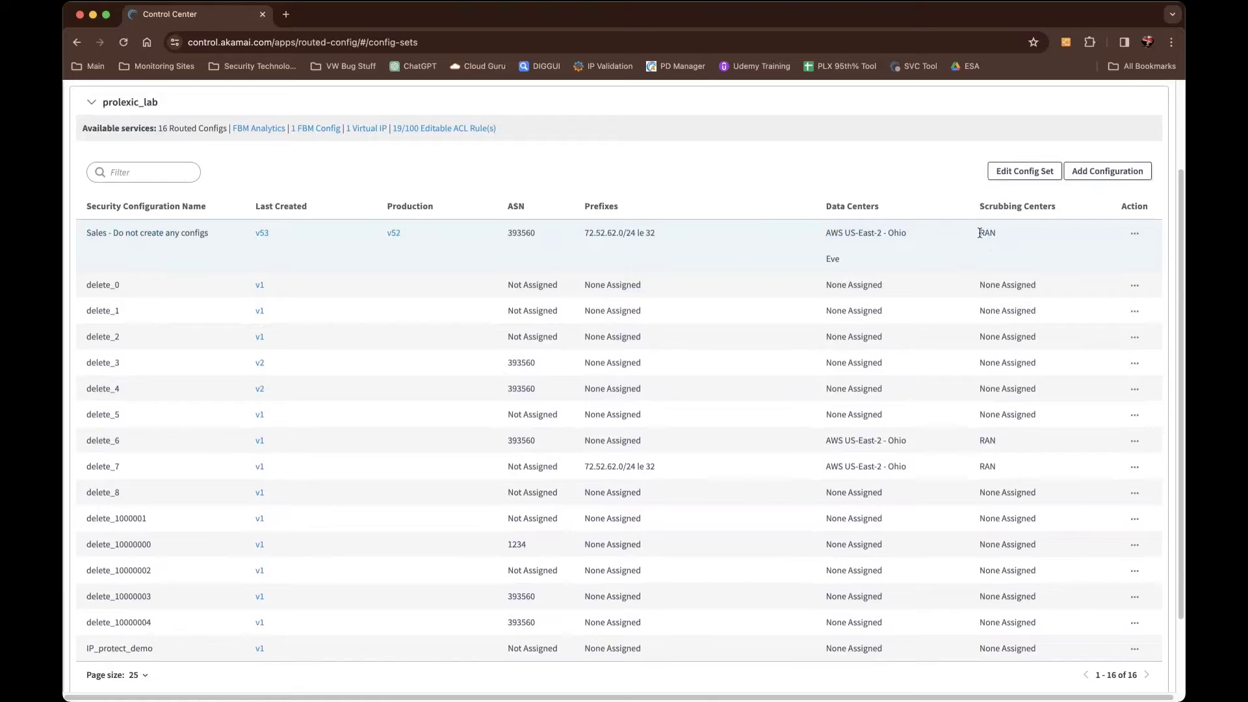
drag(980, 233, 994, 233)
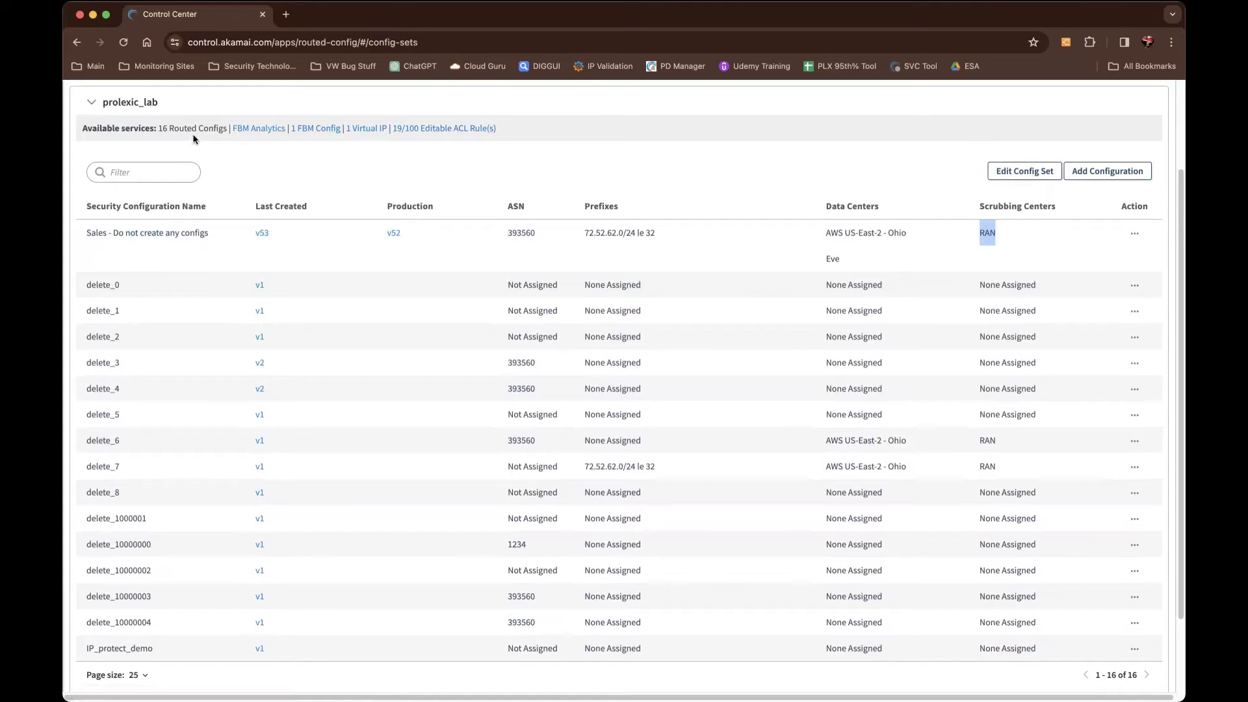
Step: Open Sales production version v52, review its summary, then view its ASN 393560 settings
click(396, 237)
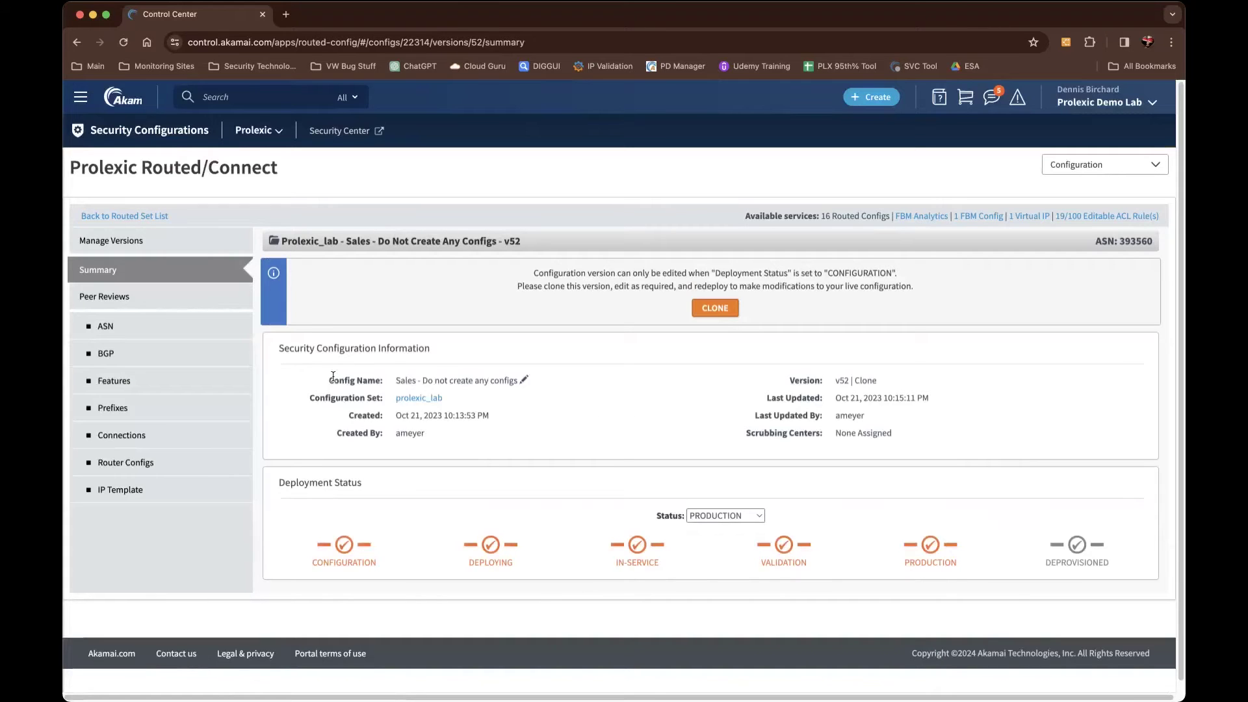
drag(325, 377, 890, 434)
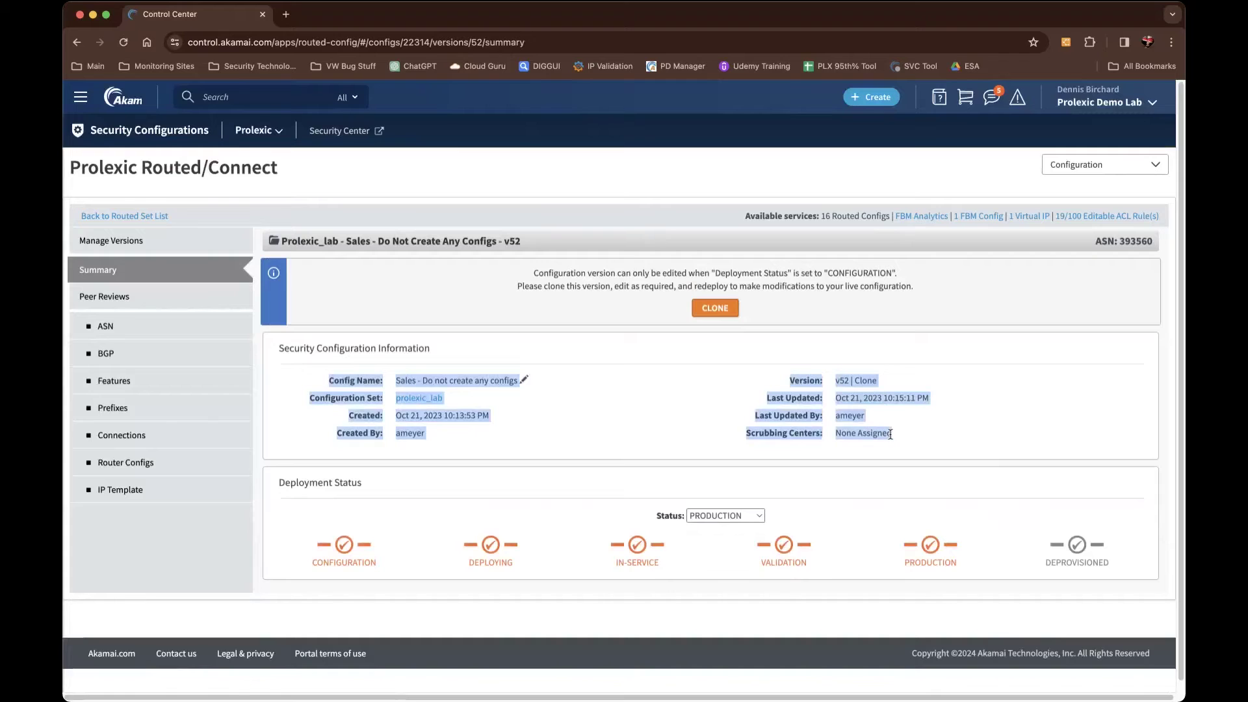
click(806, 429)
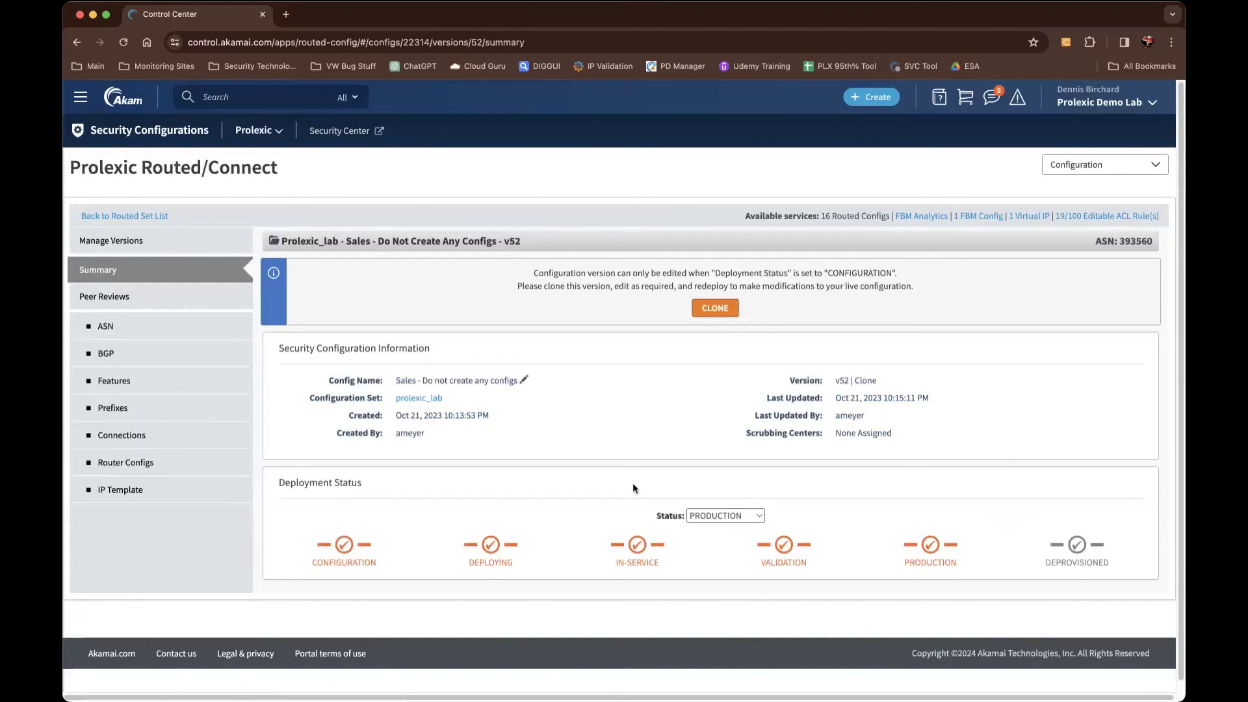
click(109, 326)
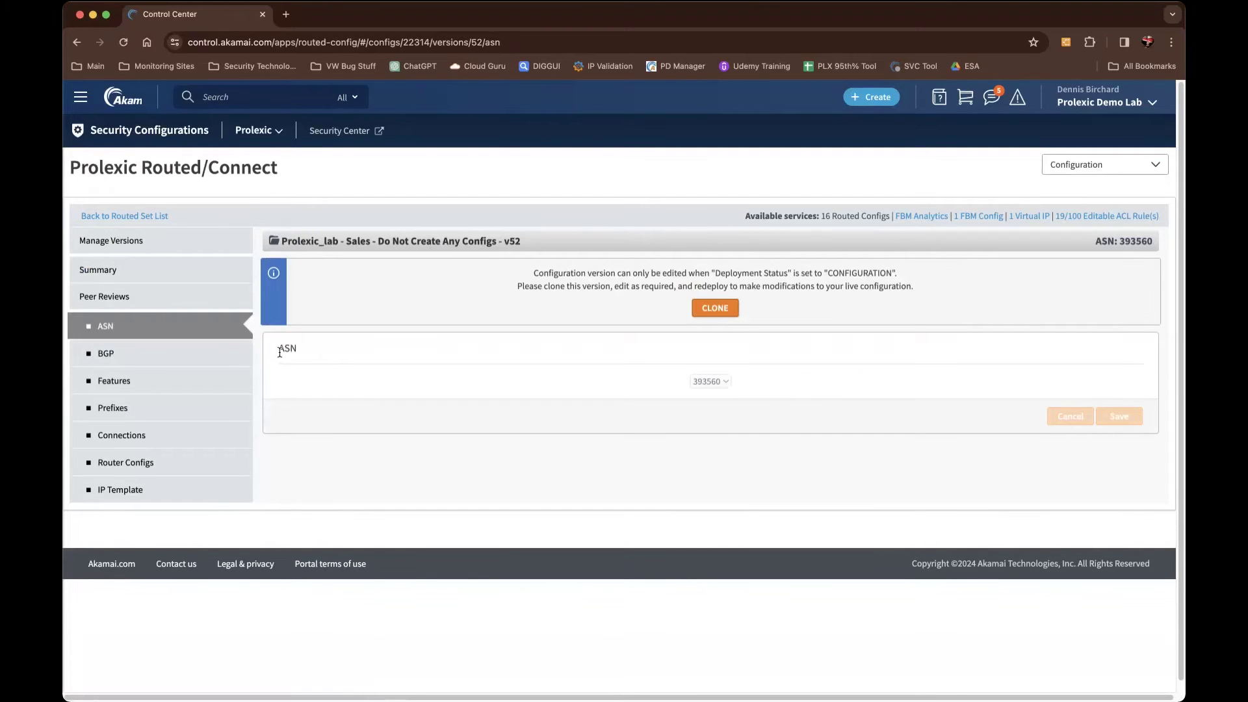
Step: Review v52's BGP settings, pointing out the IPv4 session passphrase and Maximum Advertised prefixes
drag(279, 348, 305, 350)
click(108, 356)
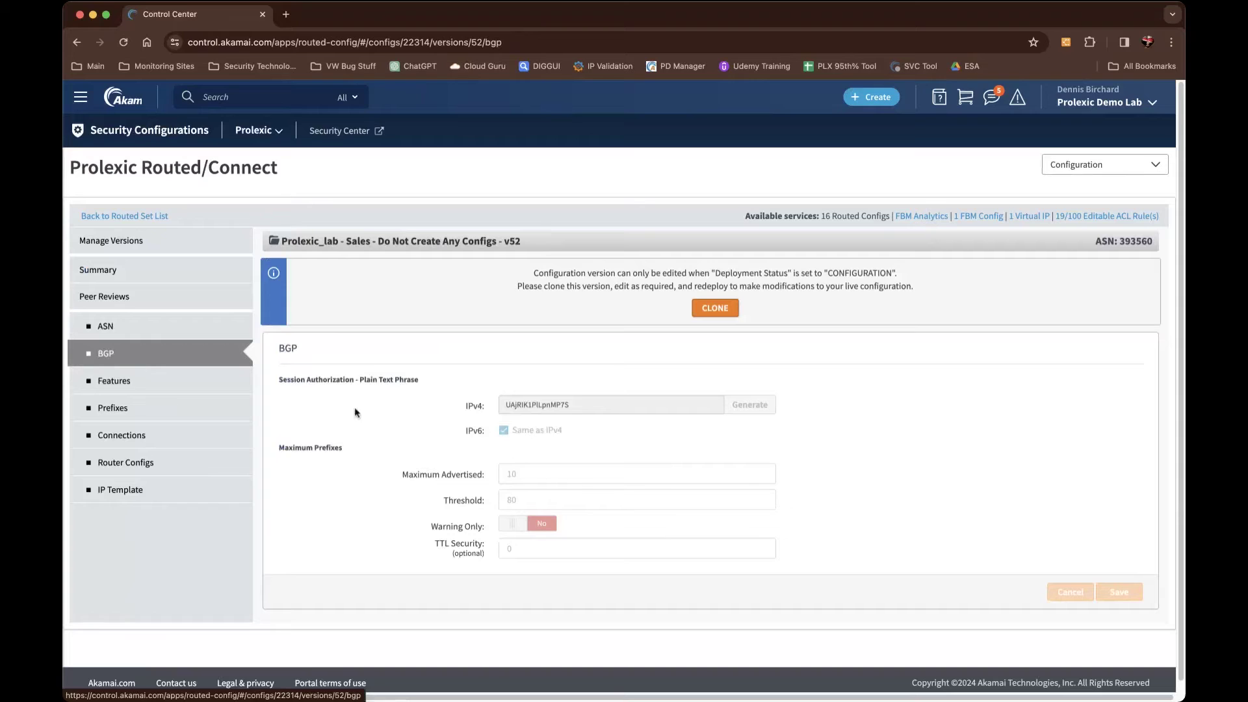
drag(506, 407, 579, 408)
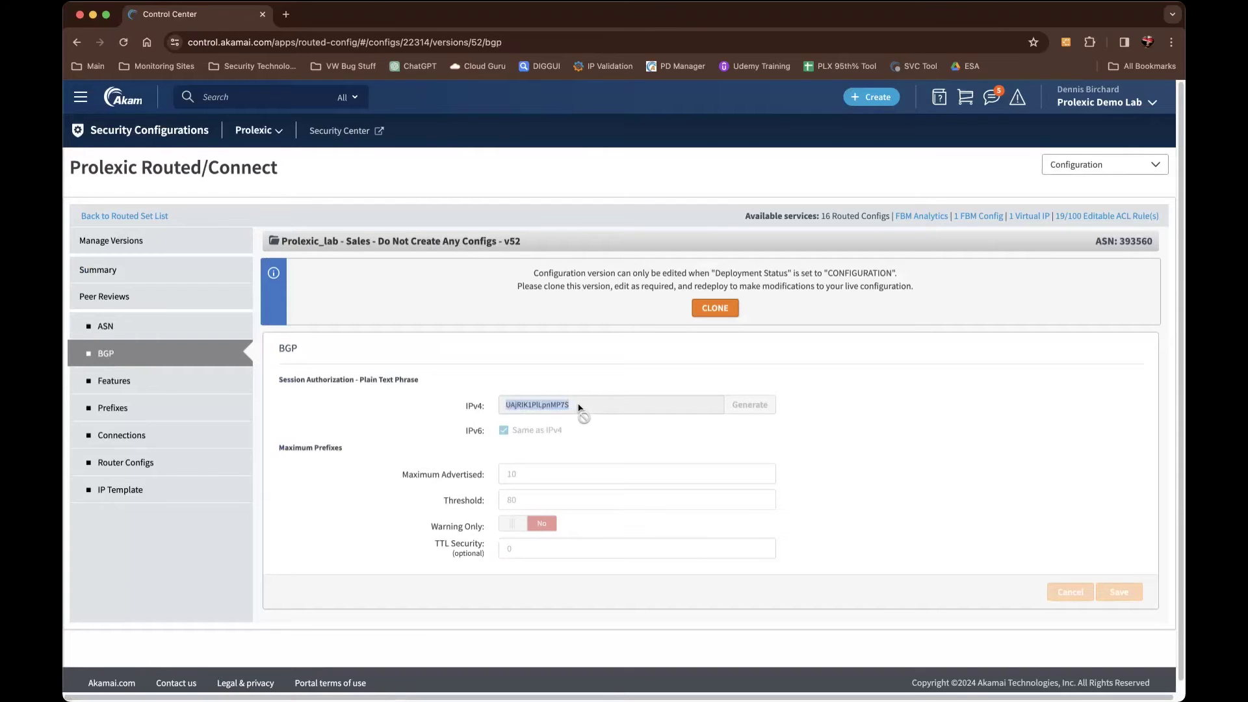
click(403, 475)
drag(403, 475, 447, 477)
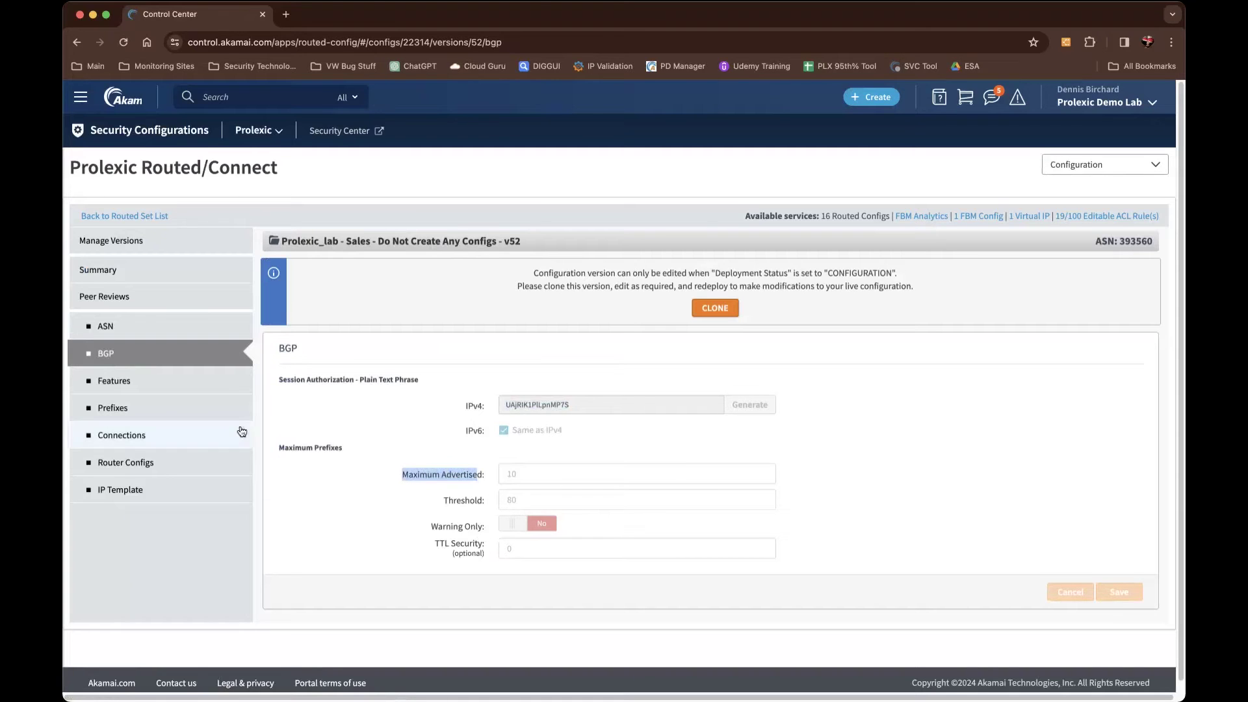
Step: Check v52's features, scroll its selected prefixes, and view its empty Router Configs page
click(132, 387)
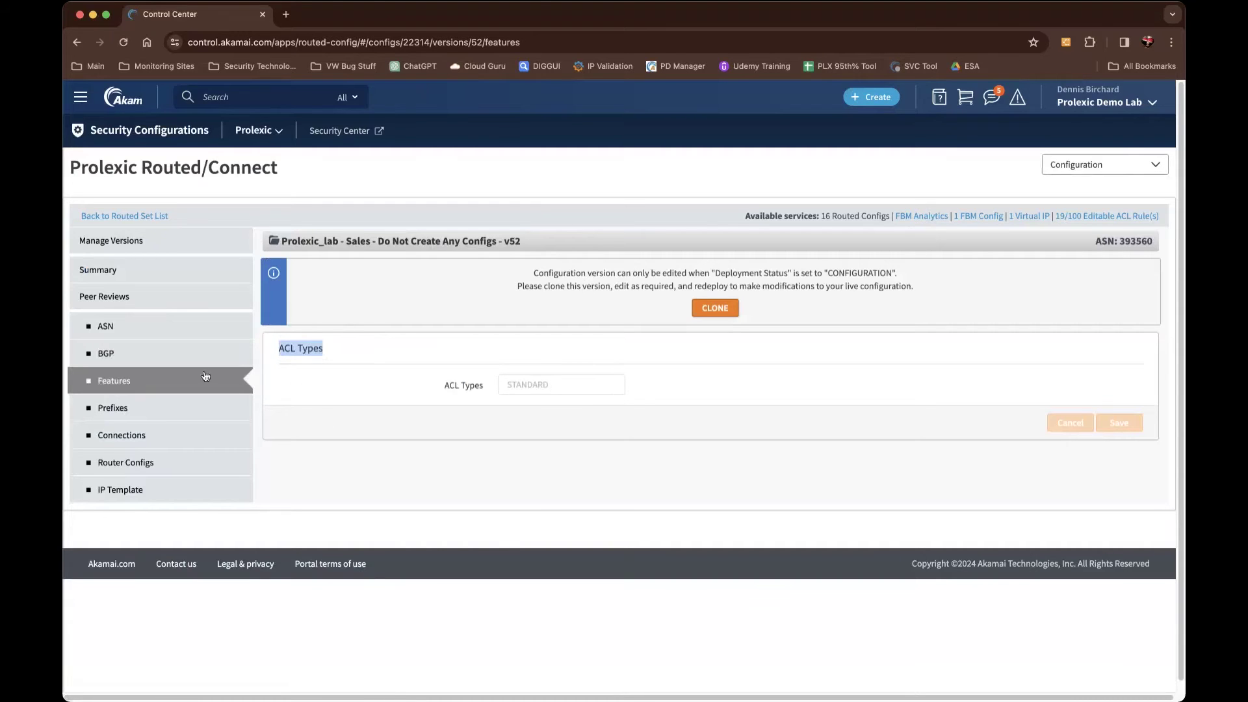
click(117, 408)
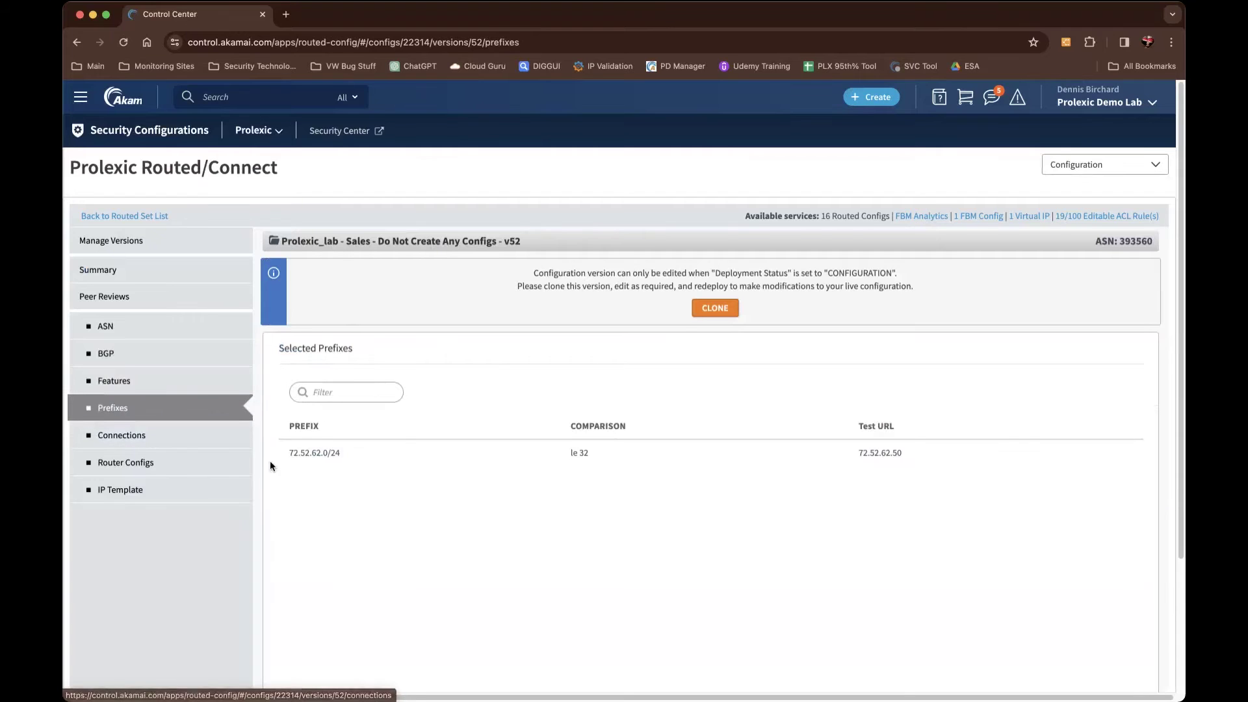
scroll(271, 460, down, 2)
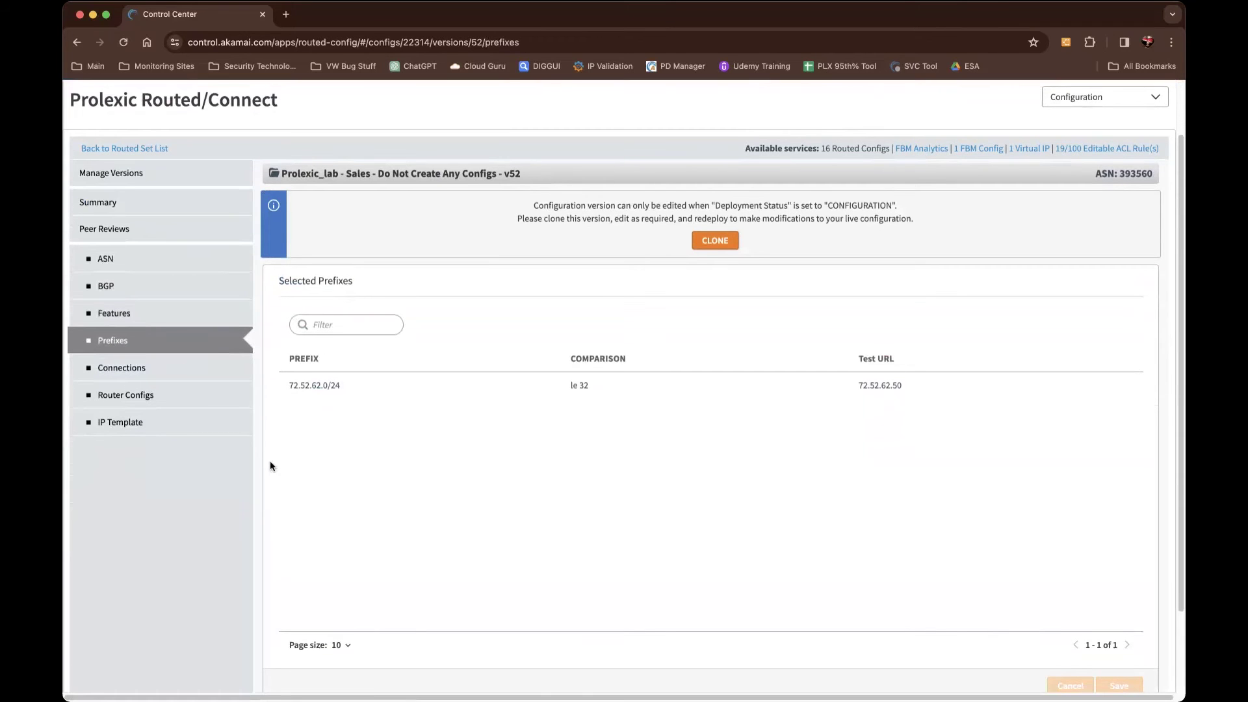
click(141, 396)
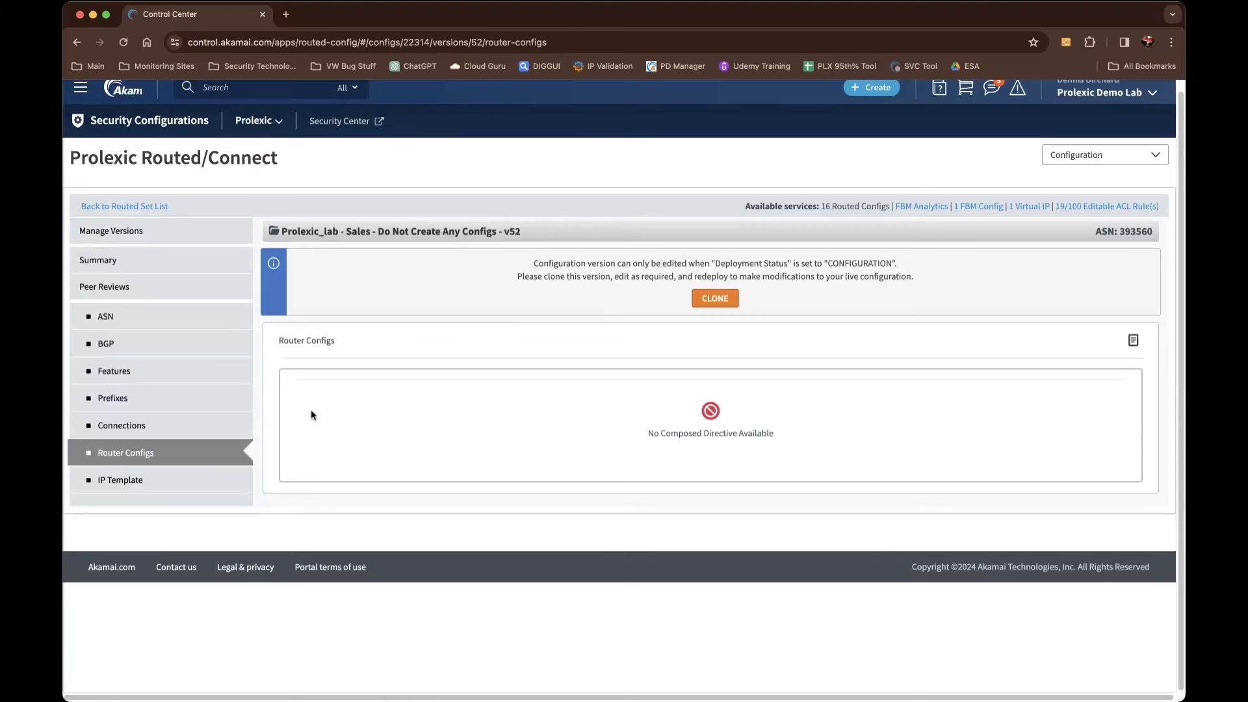
Step: Point out the Ohio and second vGRE tunnel blocks in the IP template, then show v52's Connections graph
drag(276, 340, 349, 340)
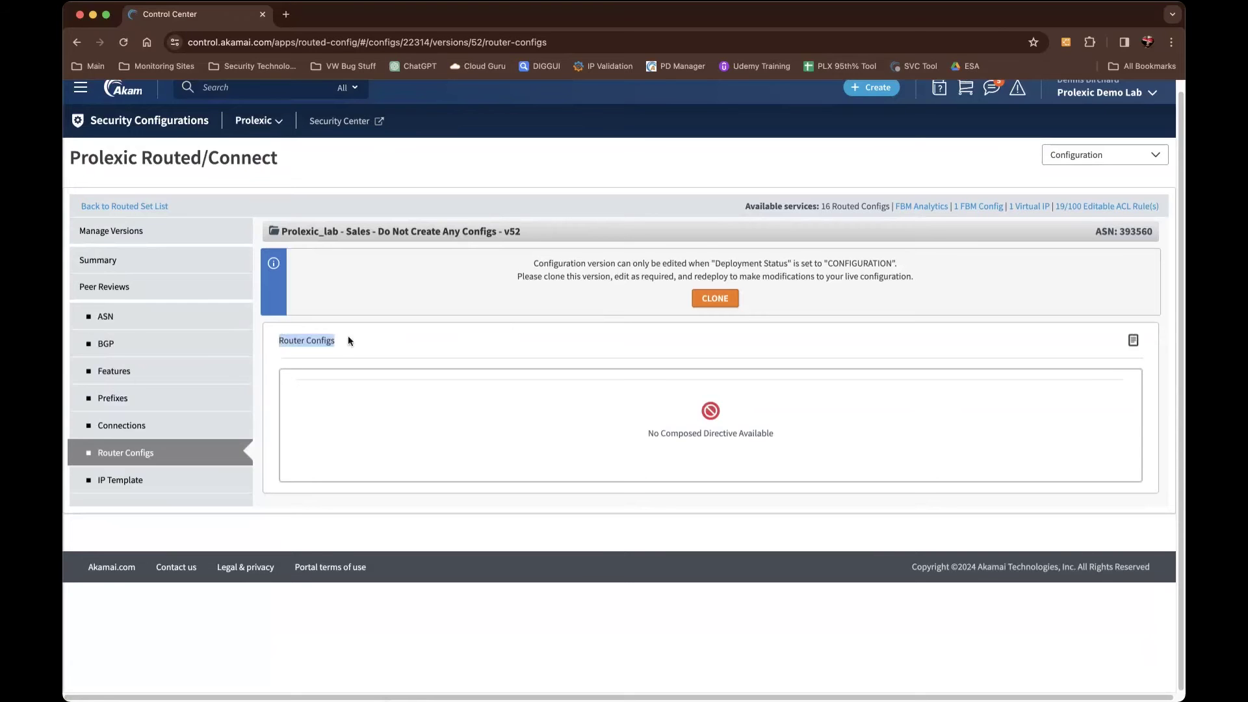
click(134, 480)
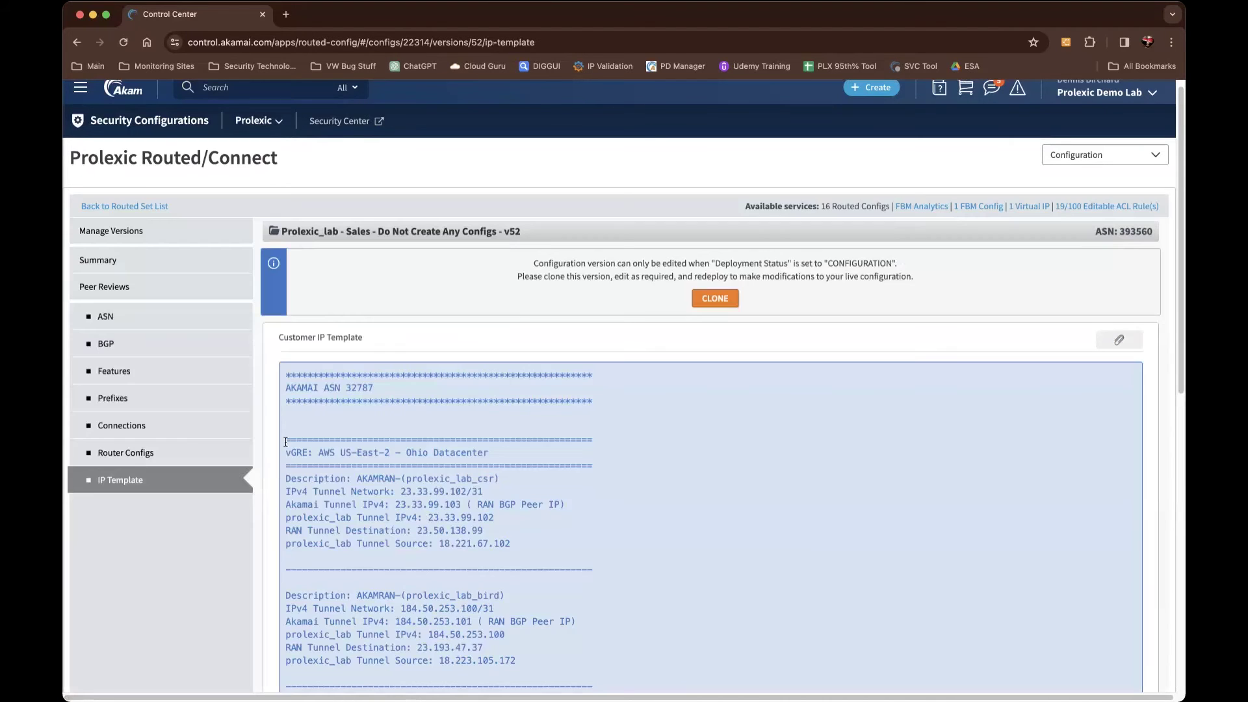
scroll(286, 442, down, 2)
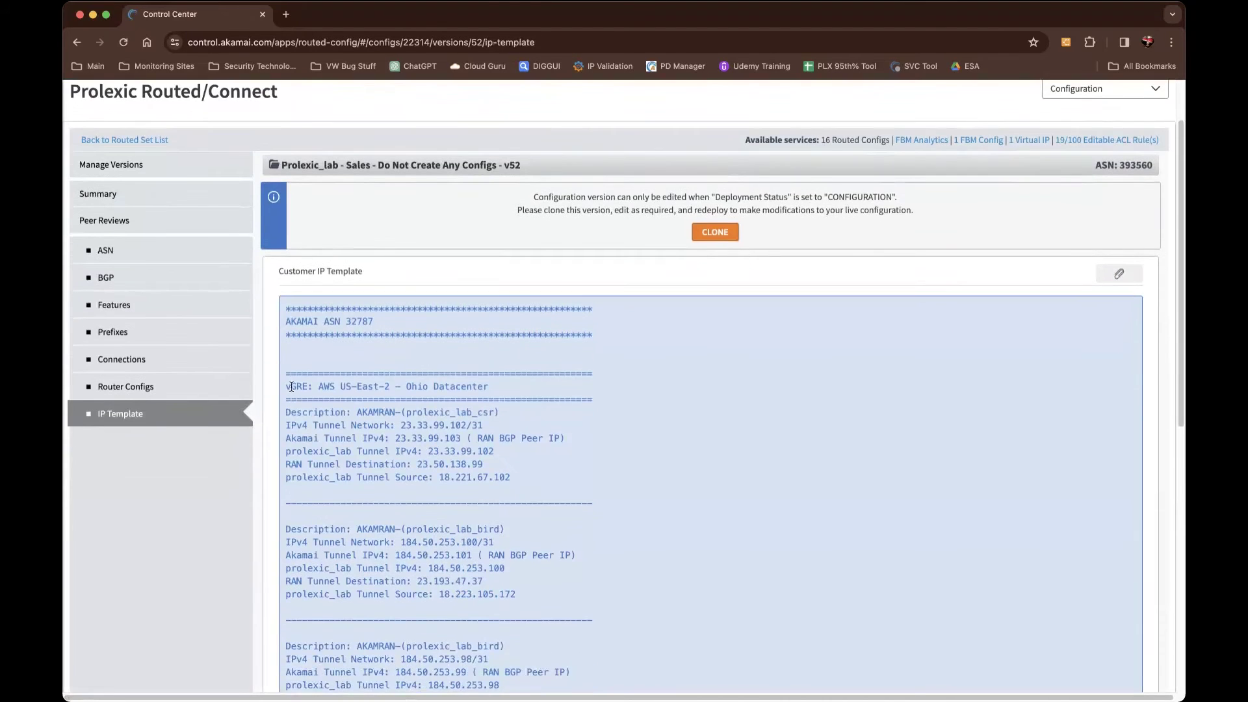
drag(288, 385, 536, 481)
scroll(536, 482, down, 4)
click(527, 459)
drag(526, 459, 284, 393)
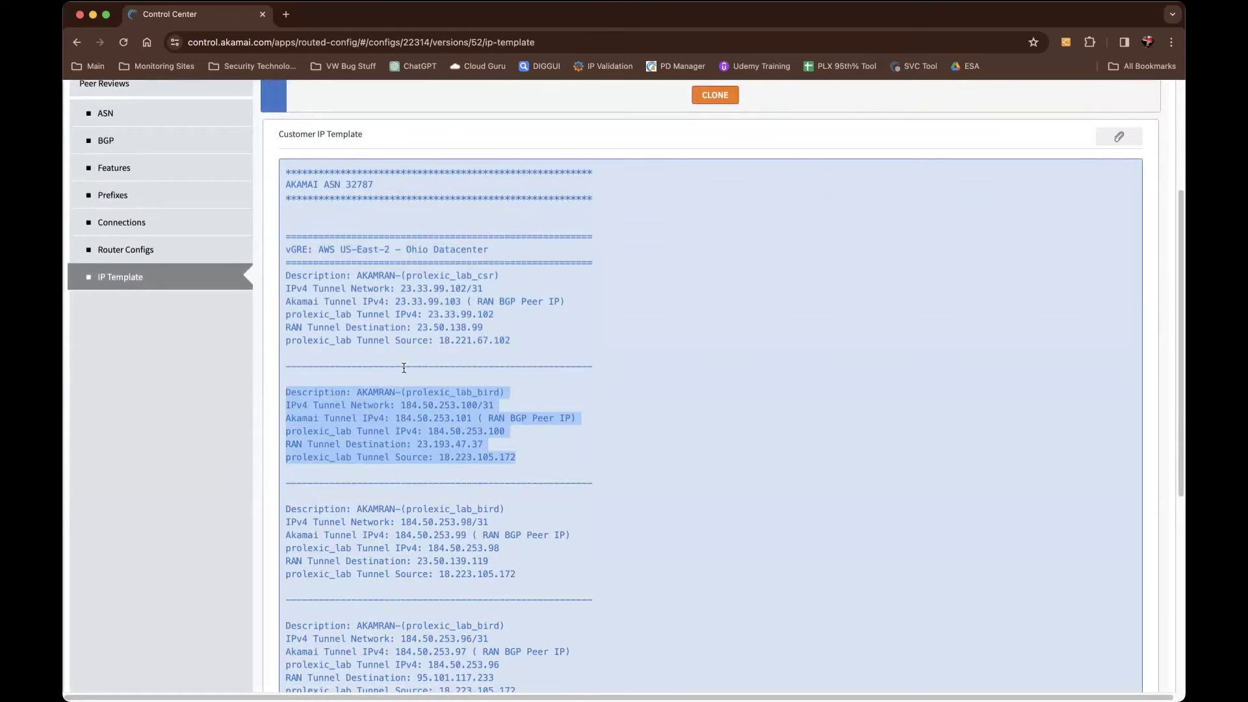
scroll(404, 368, up, 5)
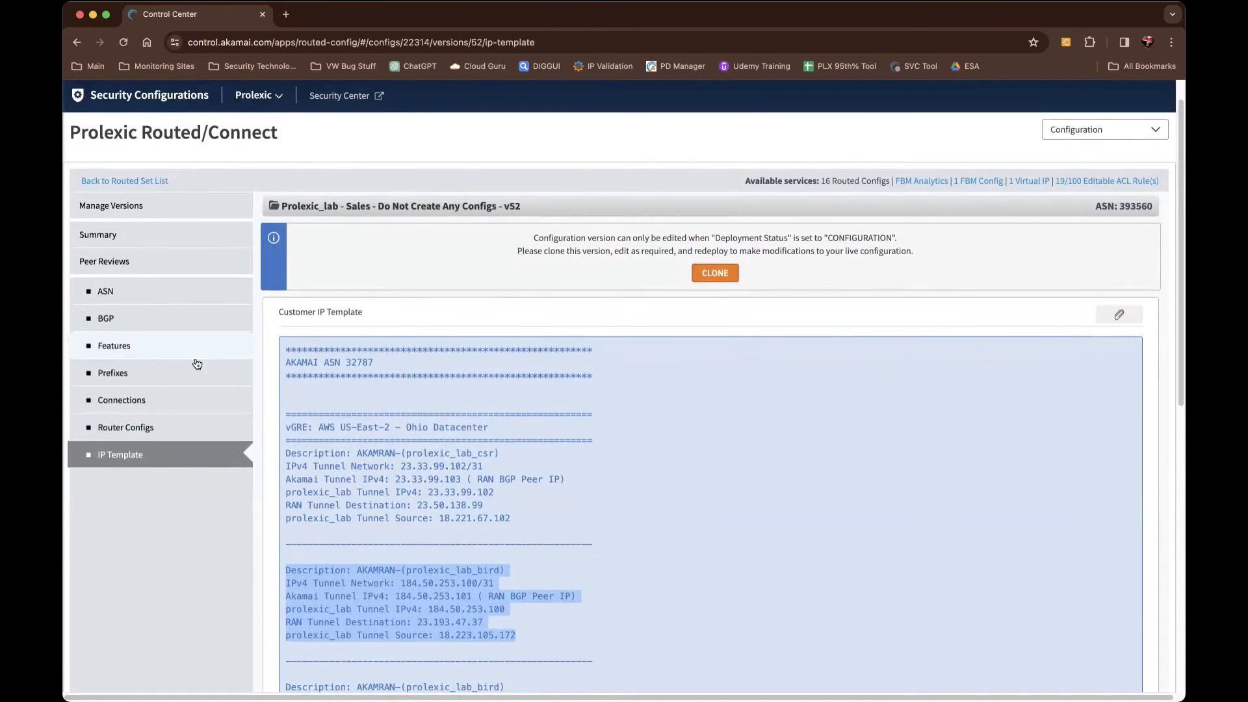
click(130, 401)
scroll(130, 403, down, 1)
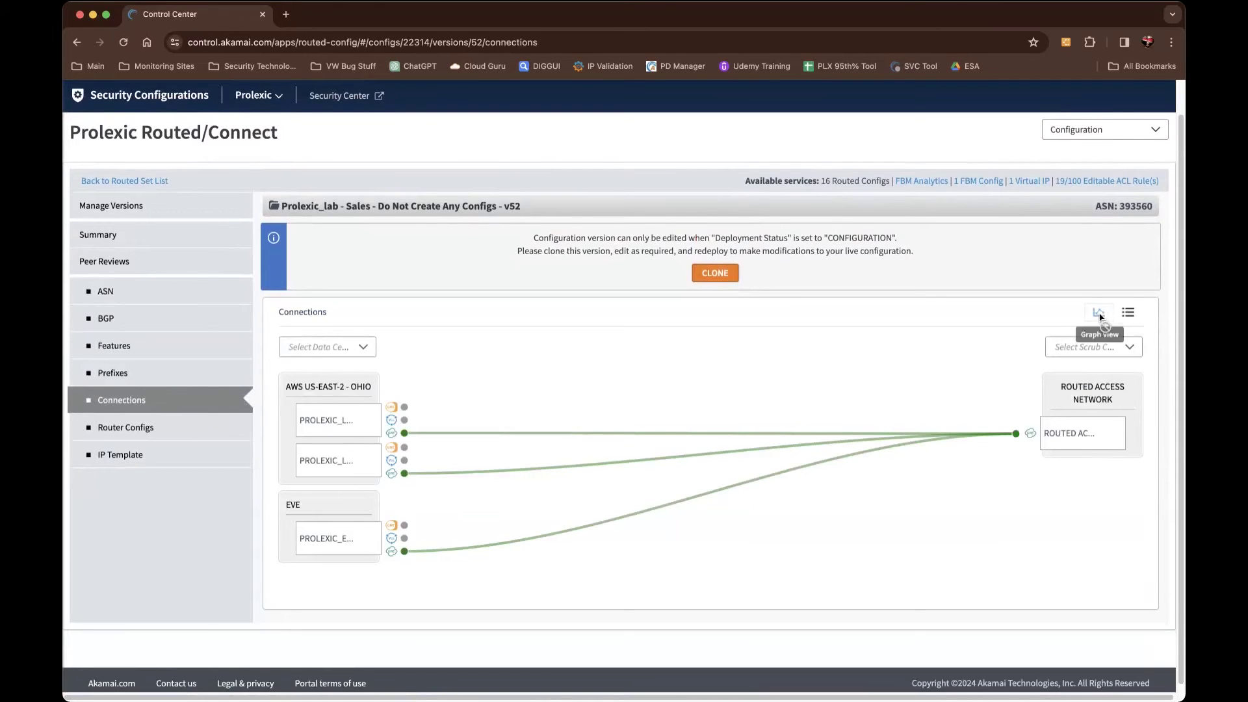
Step: Open the top AWS Ohio connection's details and scroll through its 24 communities
click(501, 438)
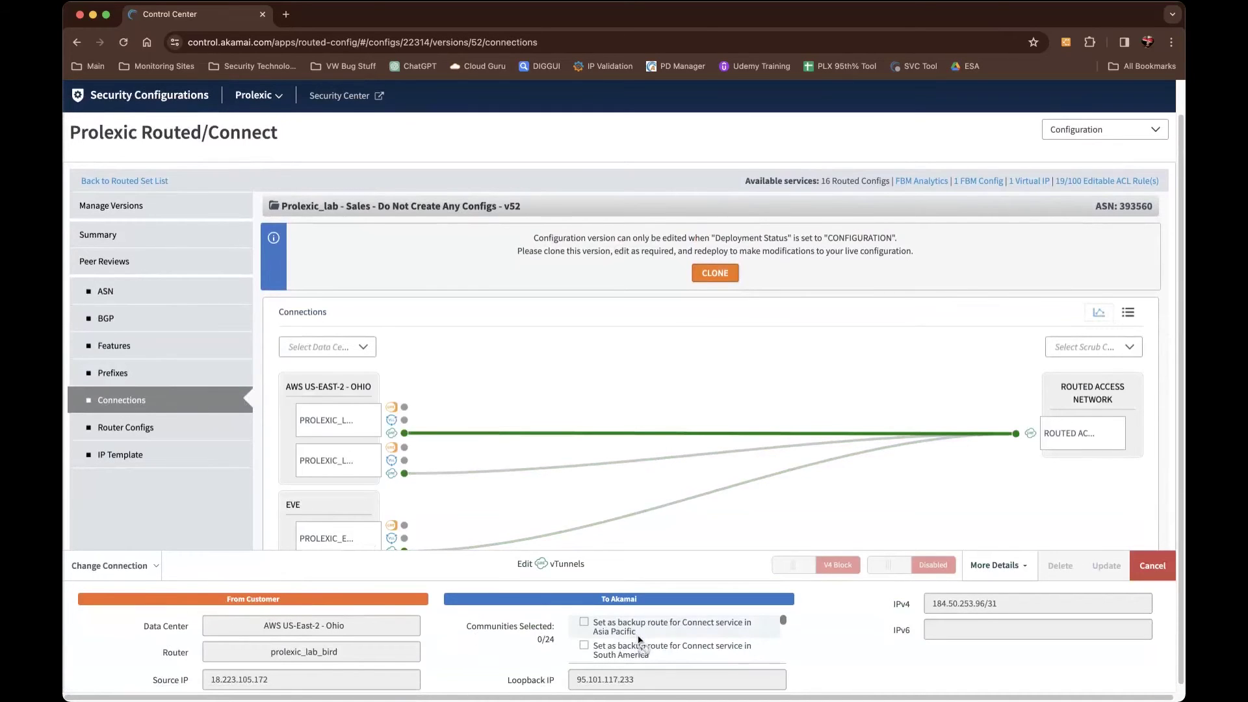
scroll(624, 643, down, 3)
scroll(639, 641, down, 4)
scroll(639, 640, down, 2)
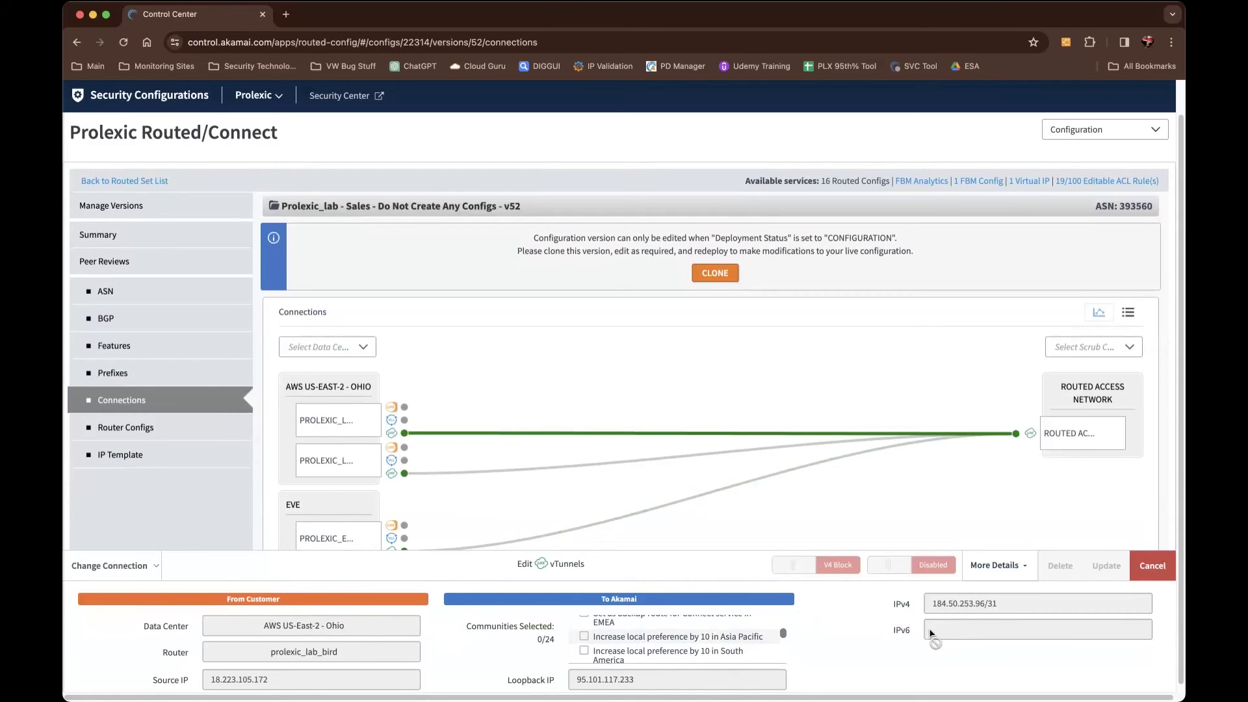
Step: Switch to grid view, sort by From Customer, and point out the BIRD, CSR and EVE rows
click(1129, 315)
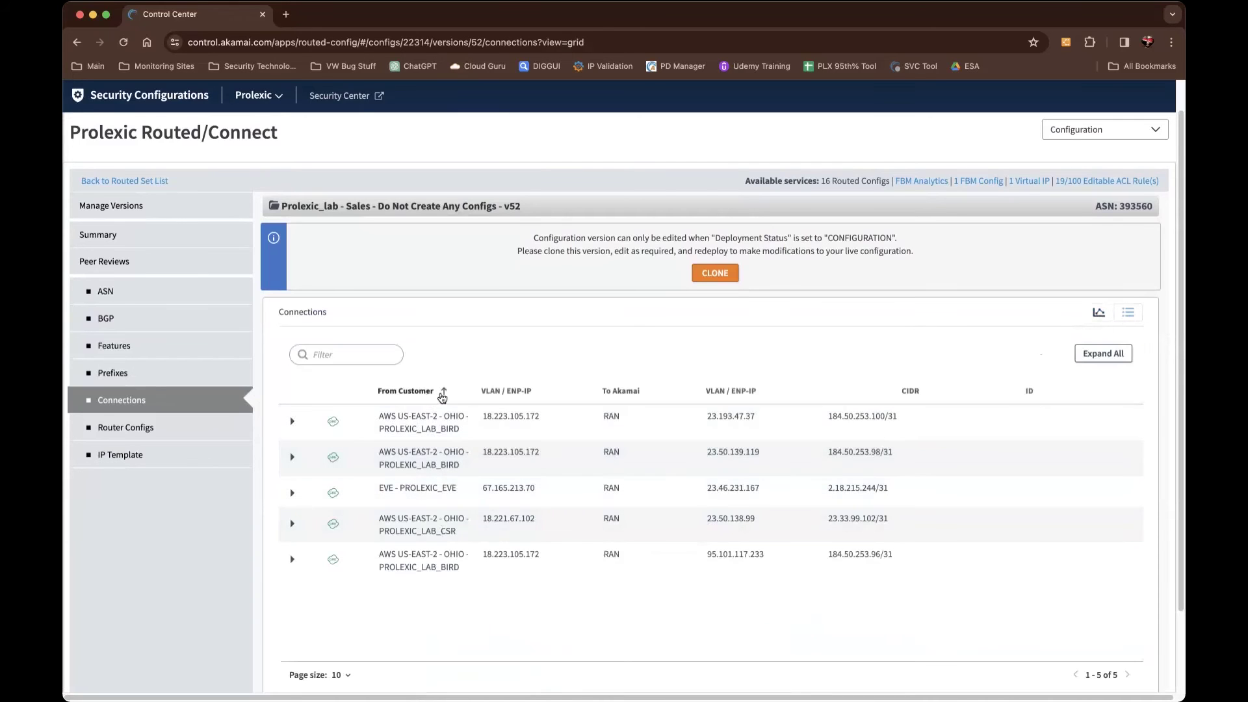
click(446, 393)
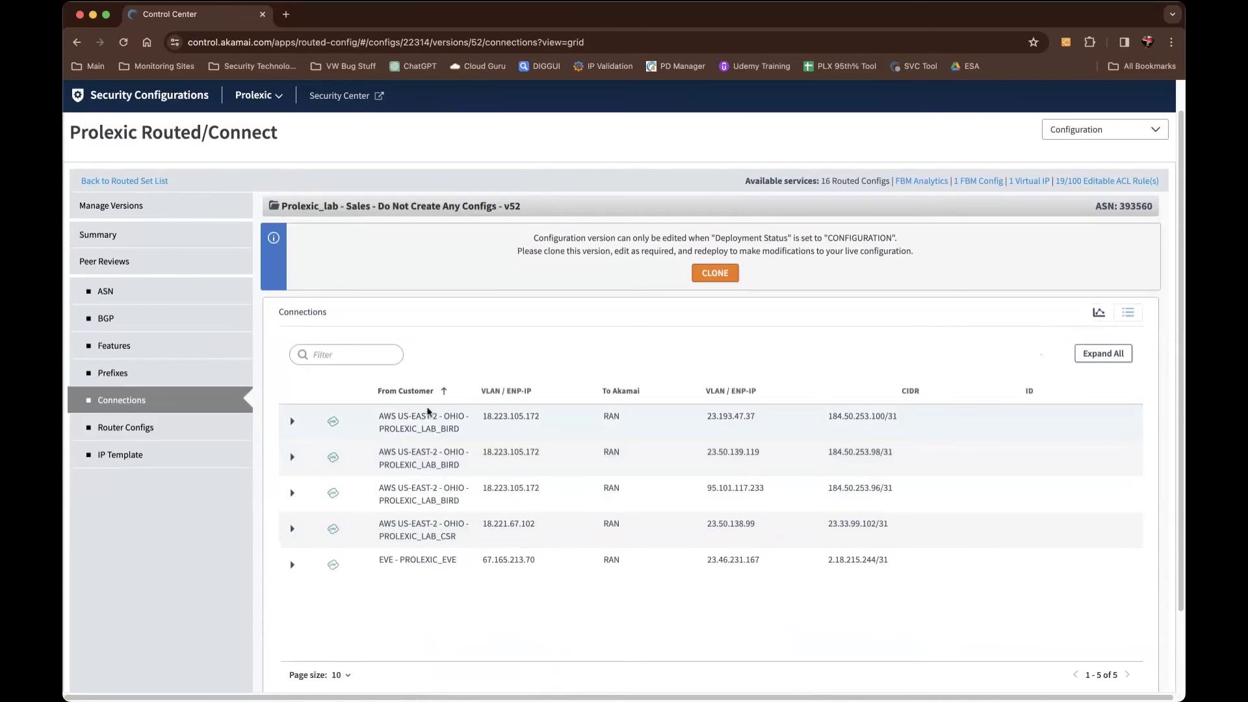
drag(378, 421, 888, 511)
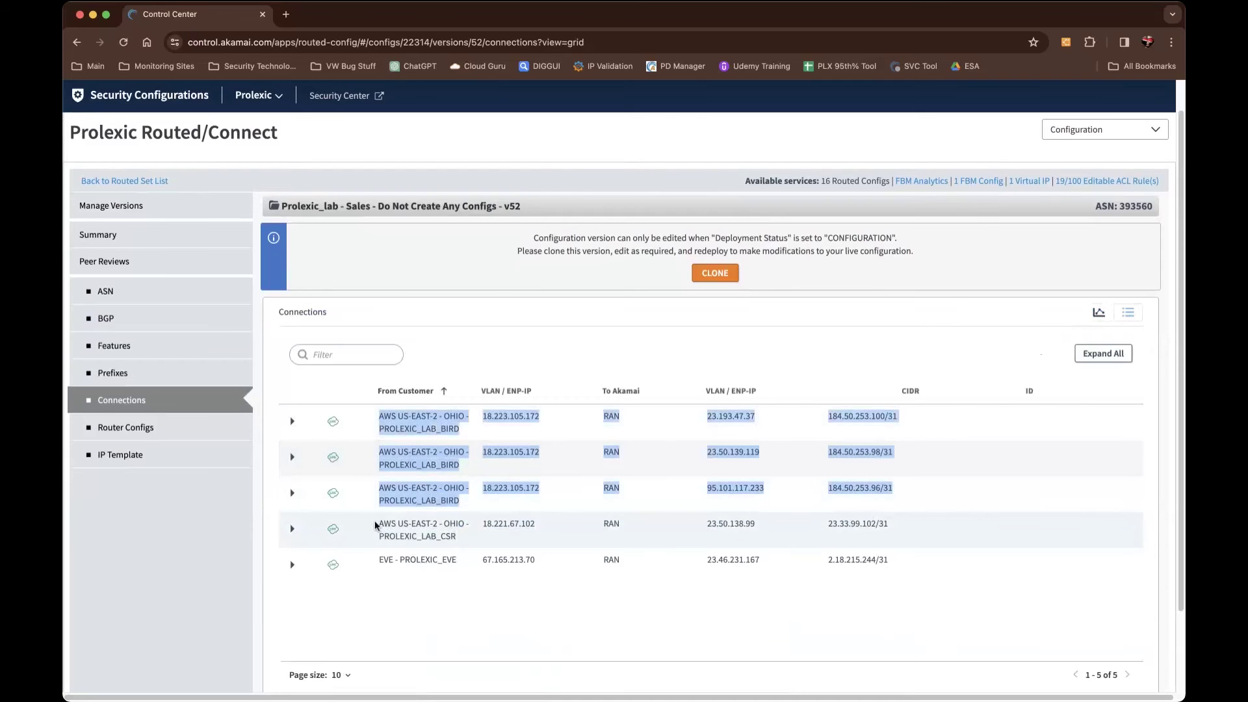
drag(377, 526, 851, 544)
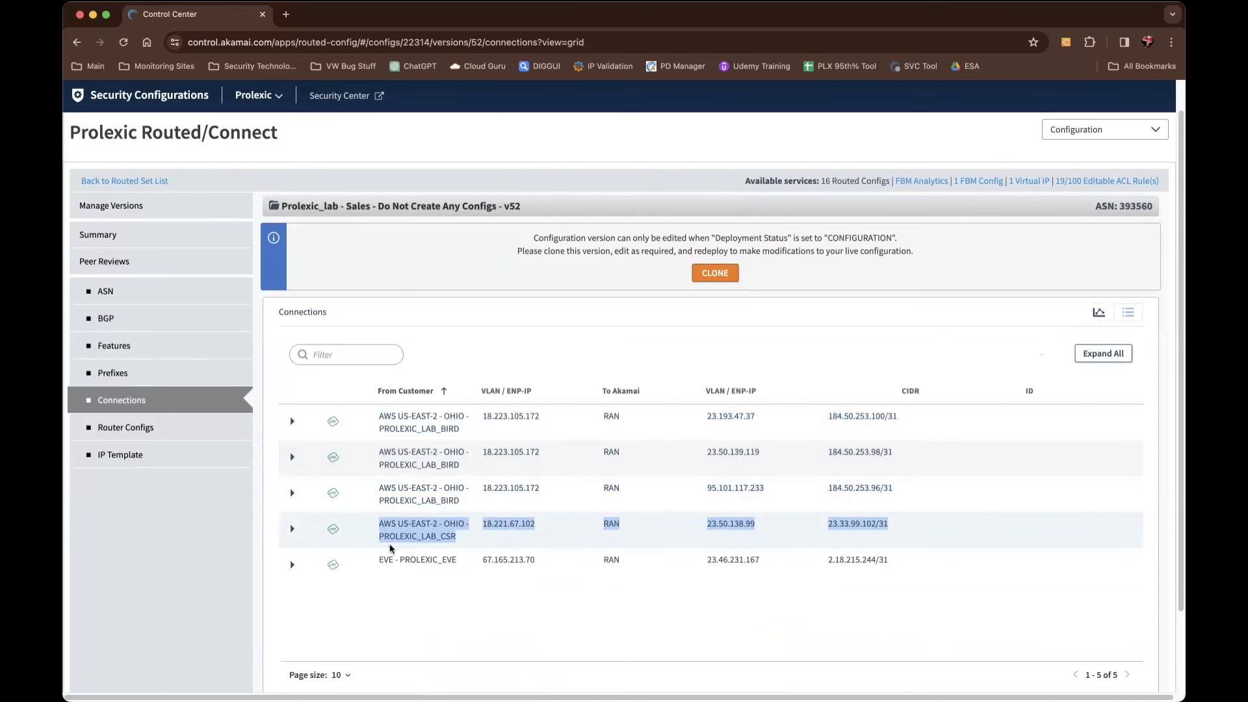
drag(379, 560, 892, 560)
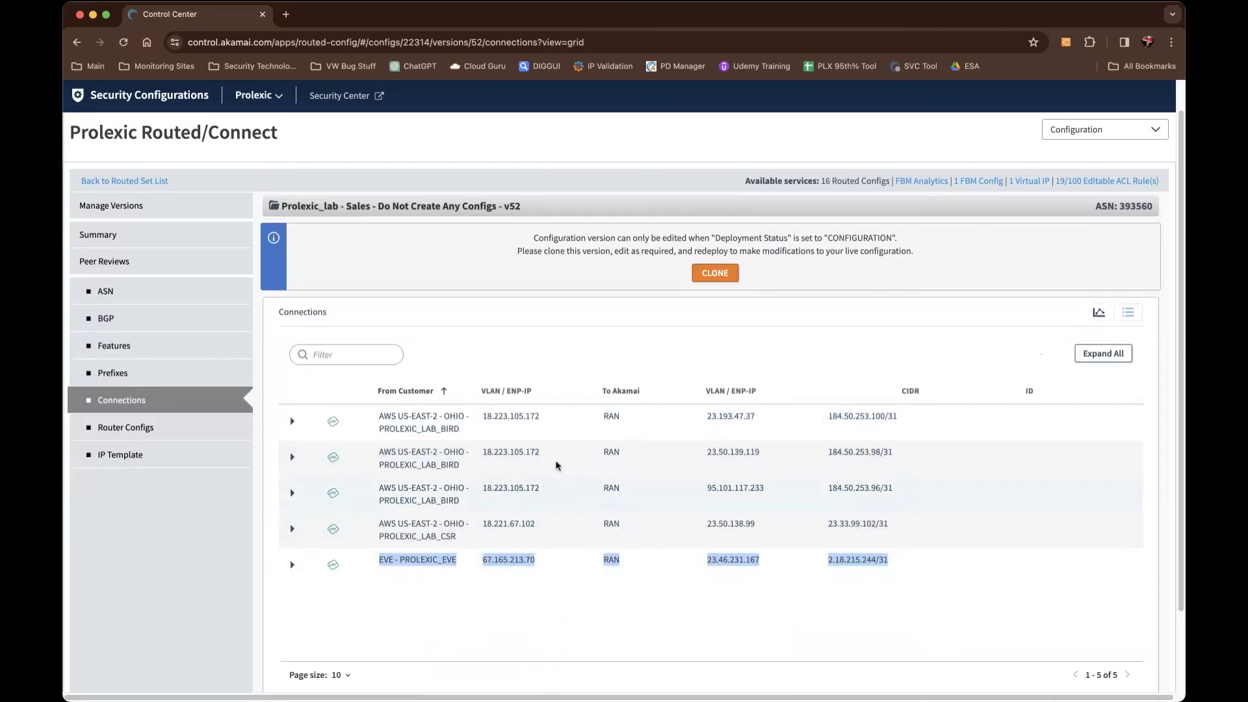
click(292, 422)
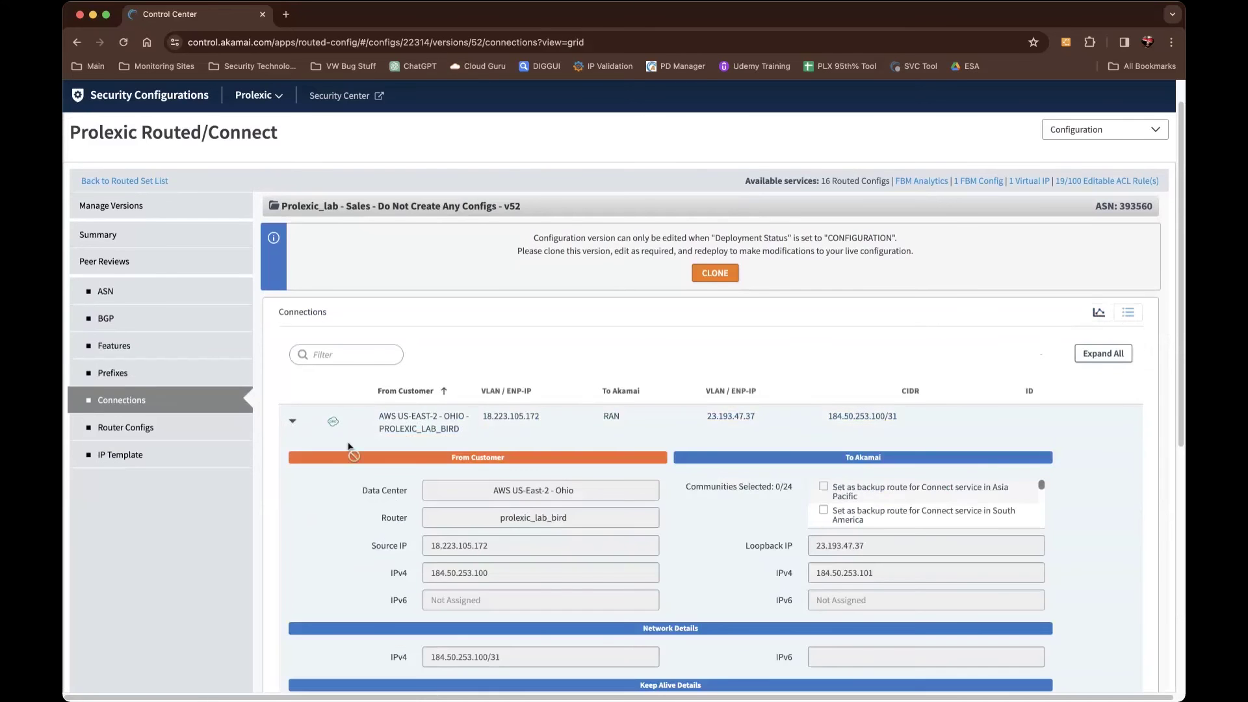
scroll(350, 449, down, 3)
scroll(349, 443, down, 2)
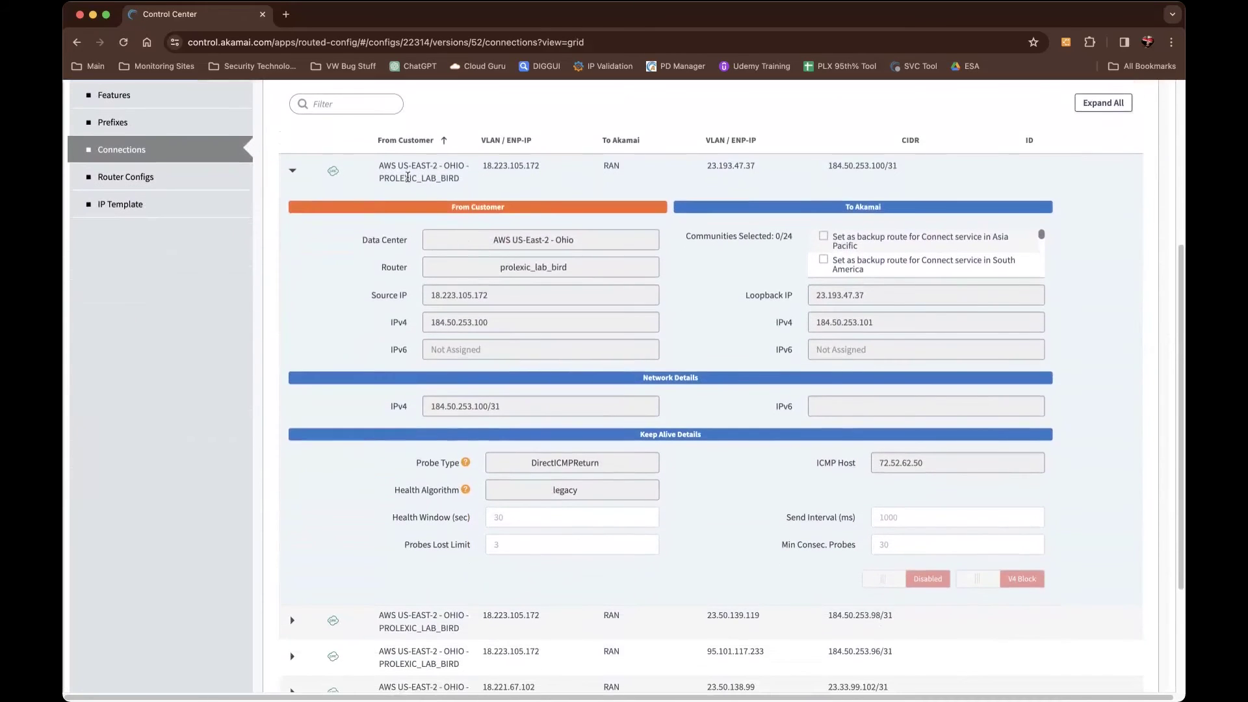
drag(487, 241, 511, 410)
scroll(510, 410, down, 1)
drag(510, 411, 513, 420)
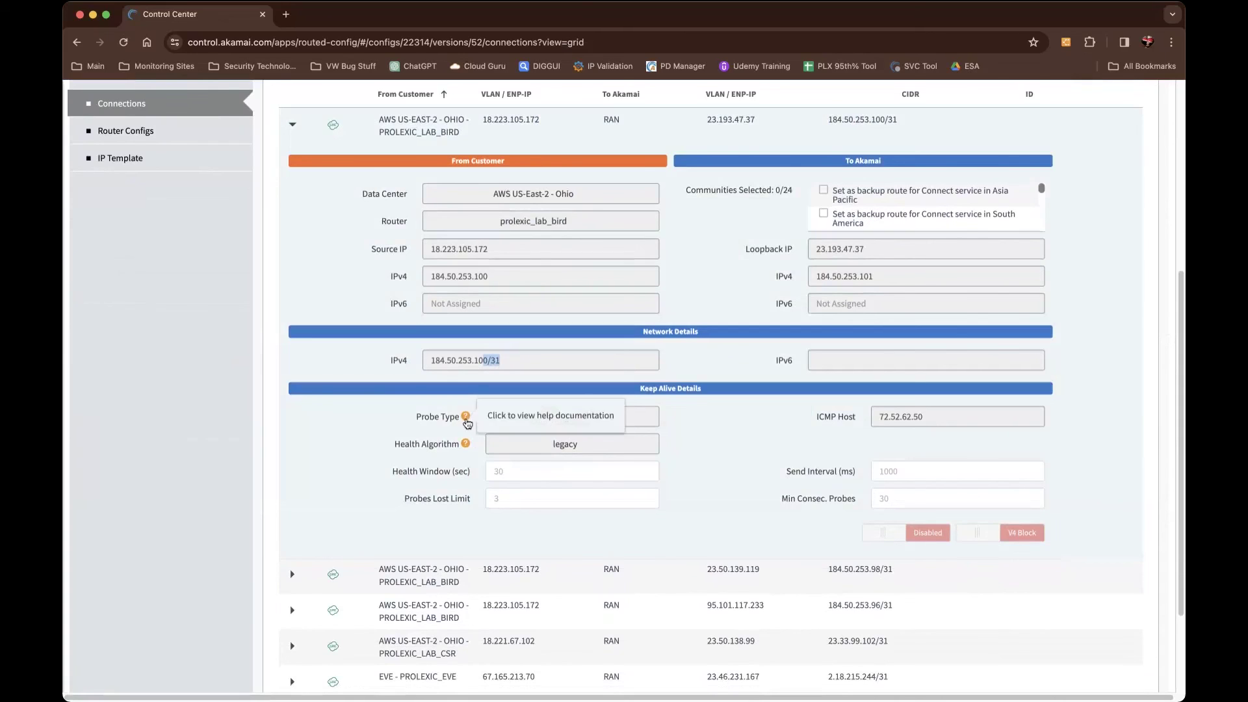
click(687, 423)
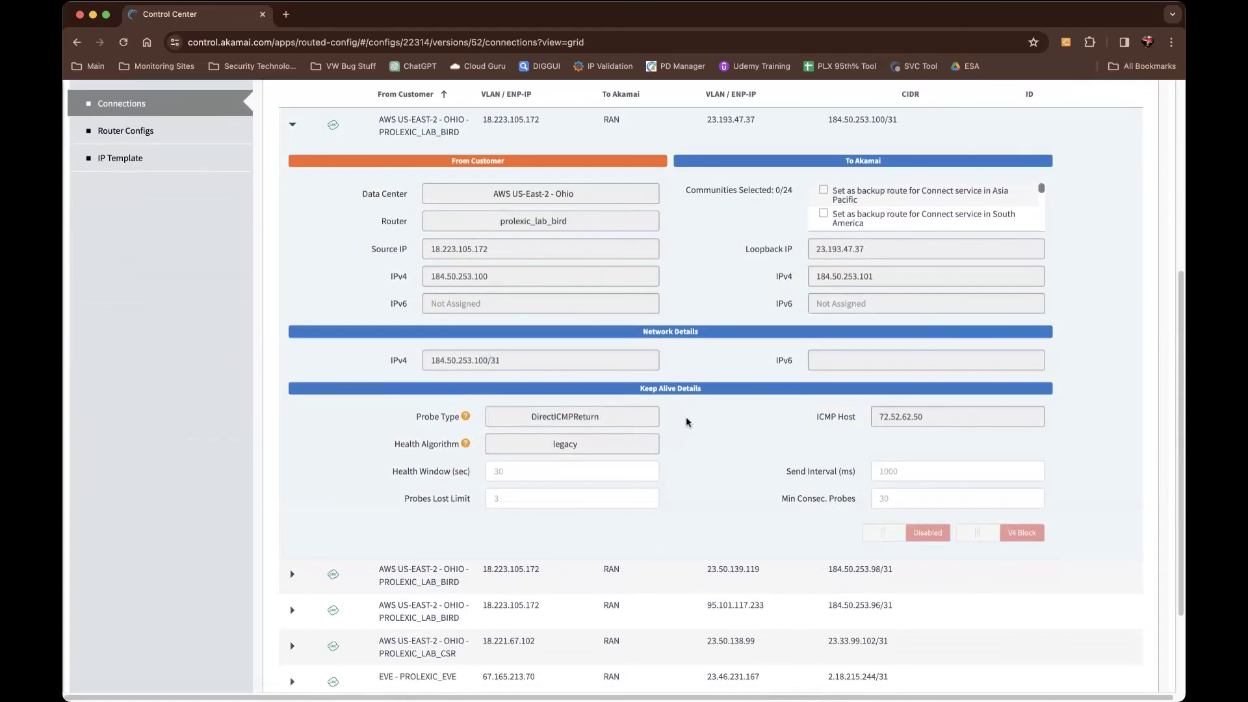